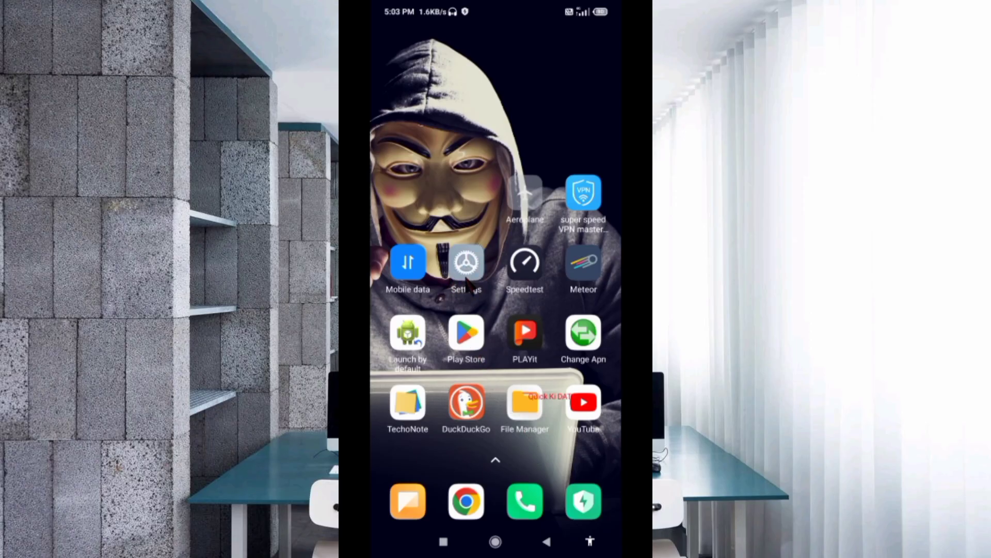
# Navigate to the Airtel 5G+Plus SIM's access point names list in Settings.
pyautogui.click(466, 278)
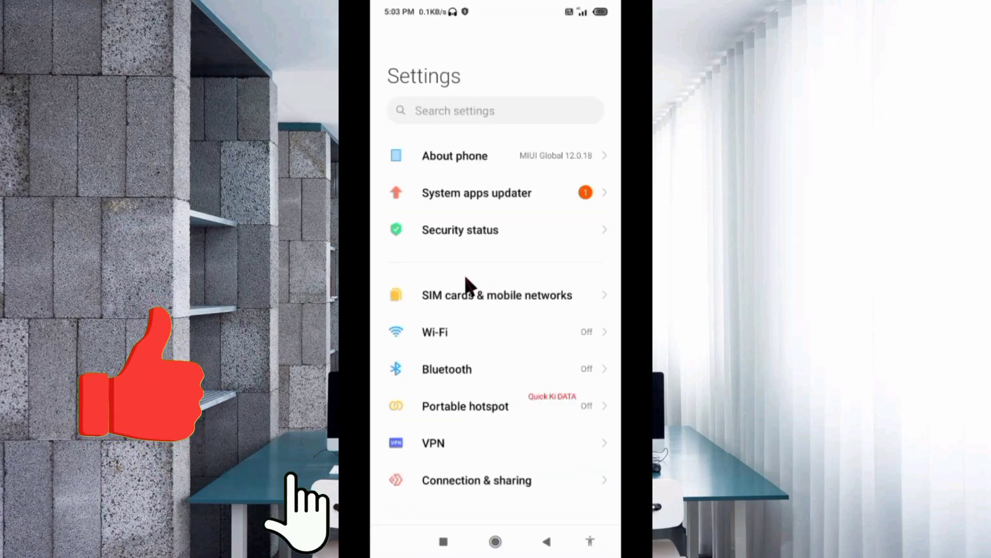
pyautogui.click(518, 306)
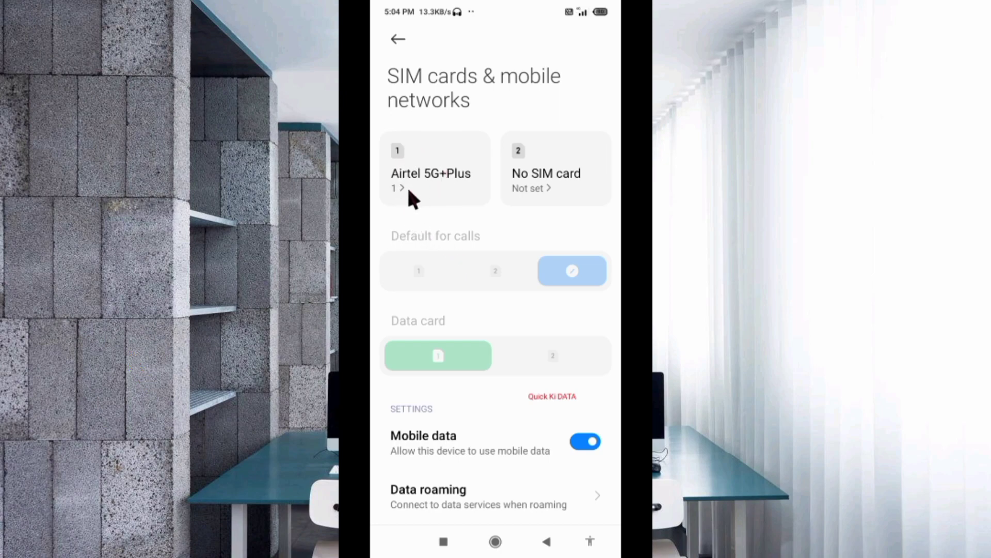
pyautogui.click(445, 182)
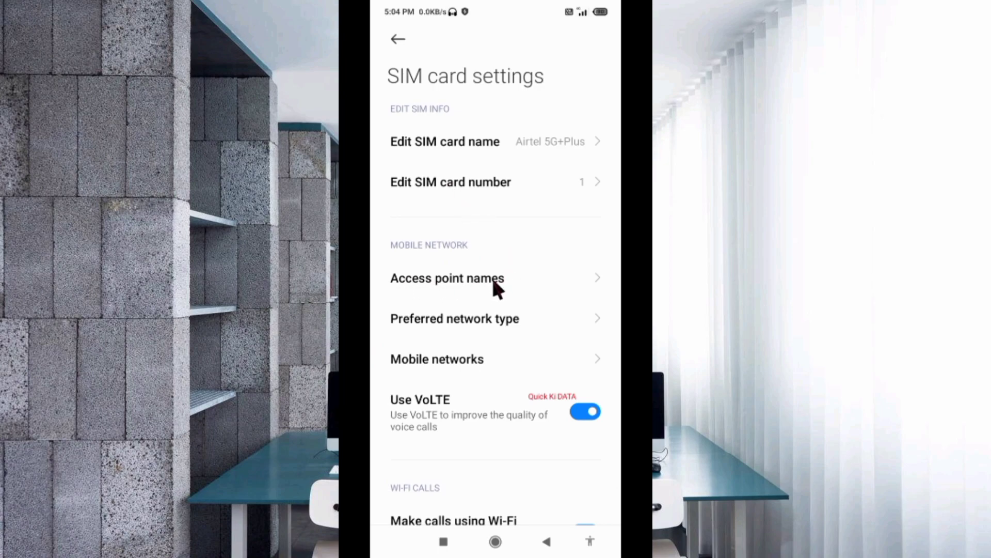
pyautogui.click(453, 291)
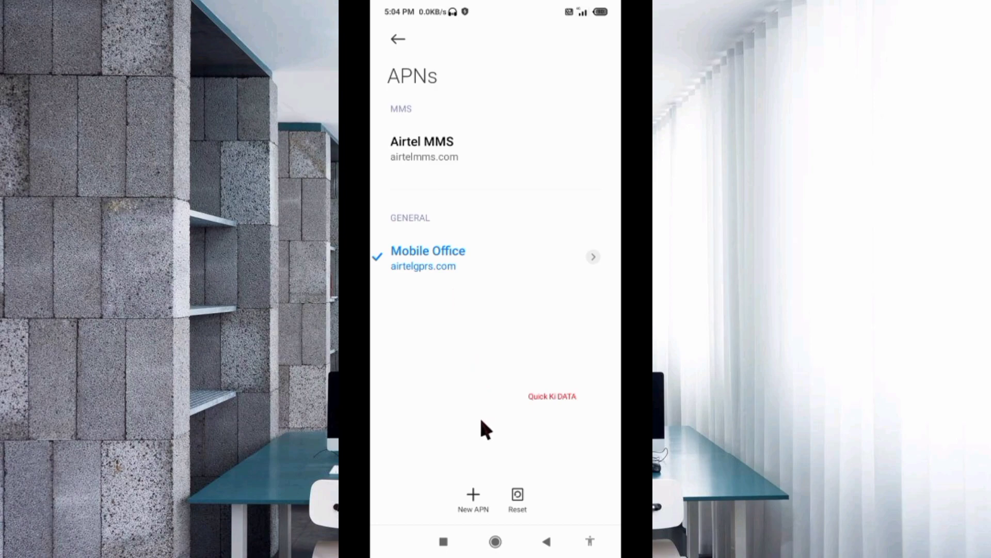
# Create a new APN and enter 'Jio GiGaNET 4G&3' as its name.
pyautogui.click(475, 496)
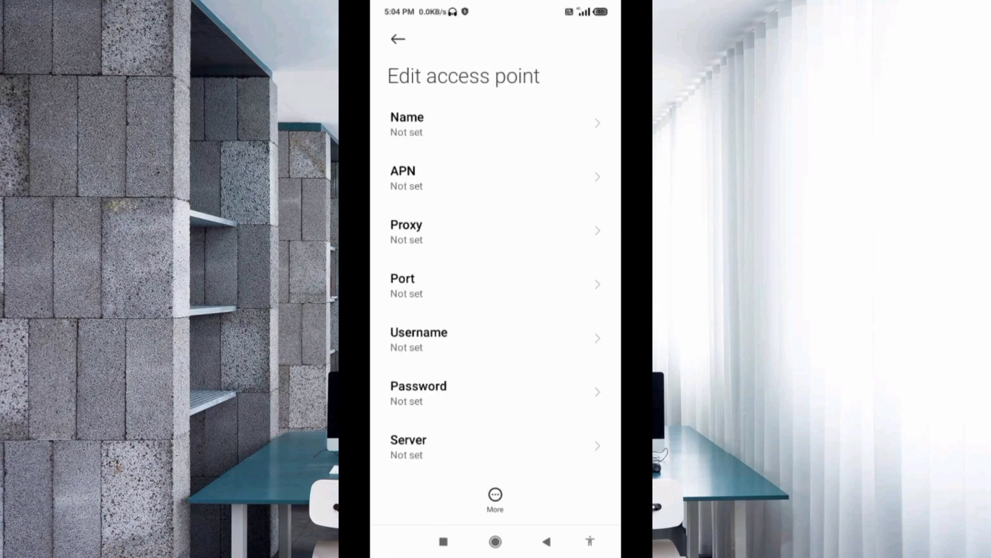
pyautogui.click(407, 124)
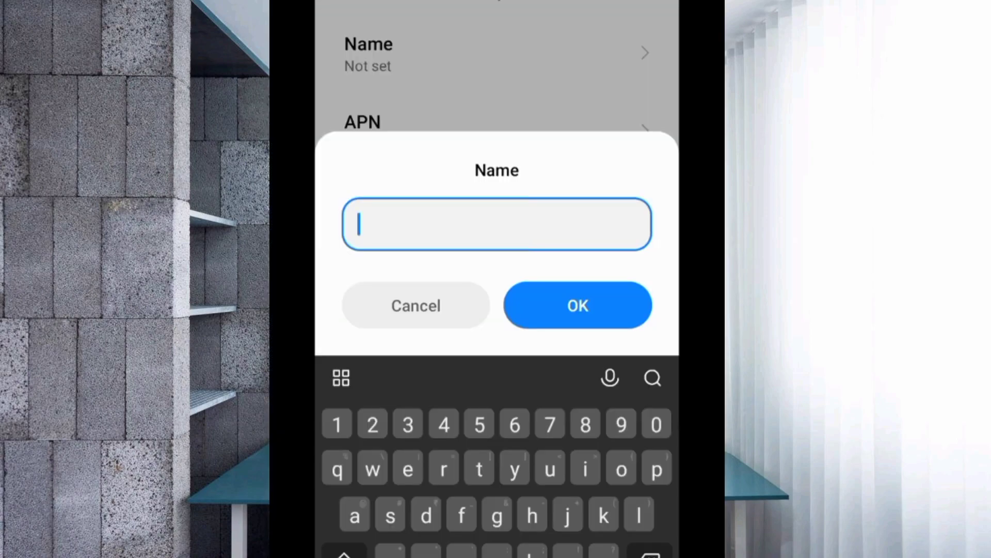
pyautogui.write('J')
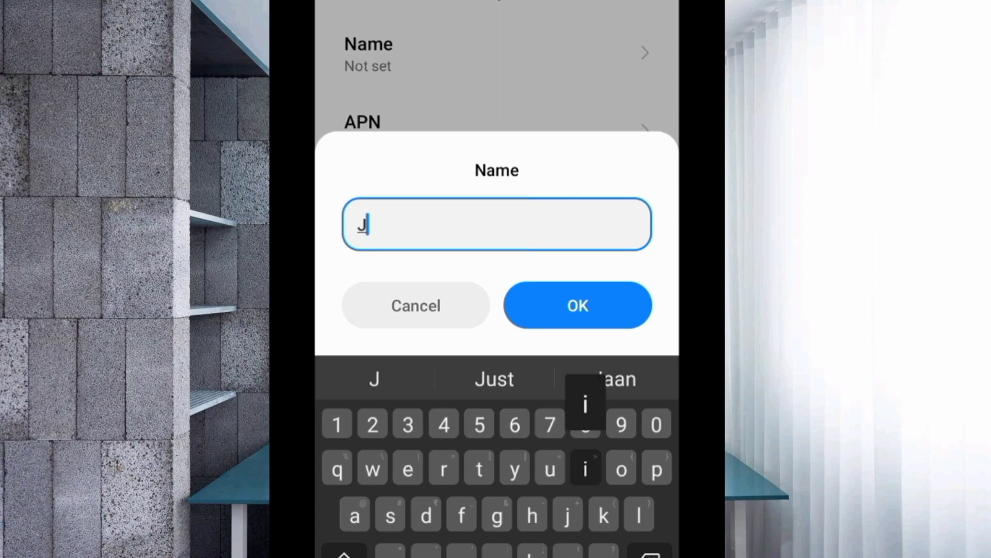
pyautogui.write('io')
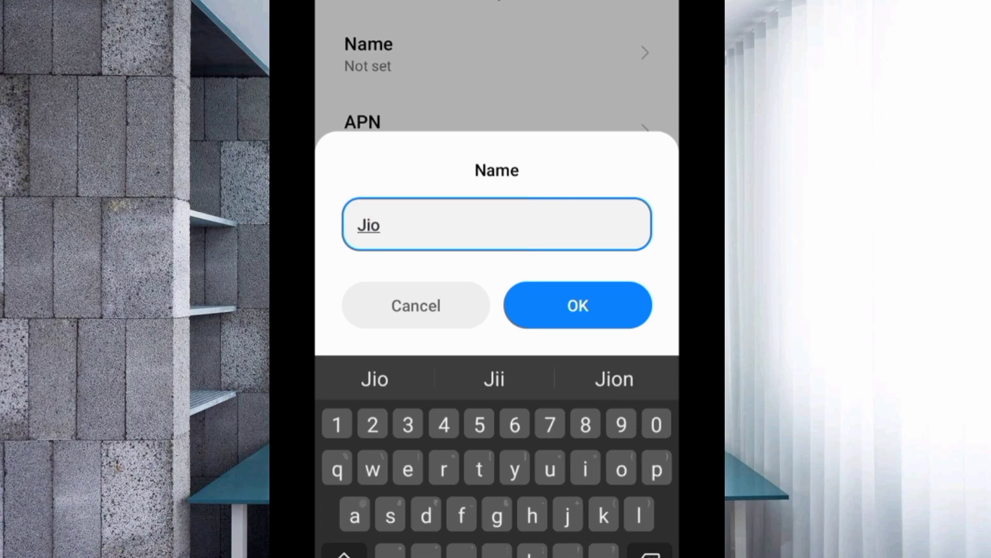
pyautogui.write(' Gi')
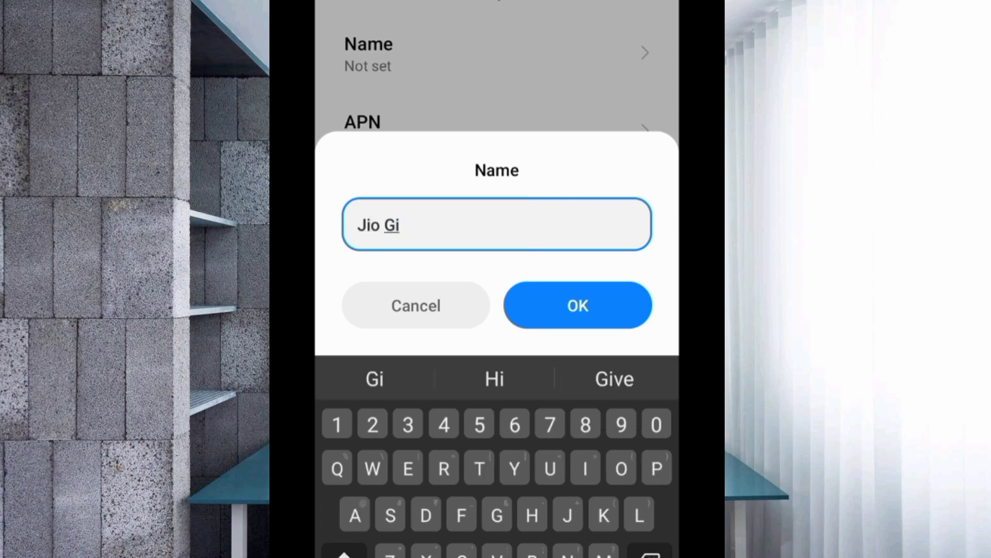
pyautogui.write('Ga')
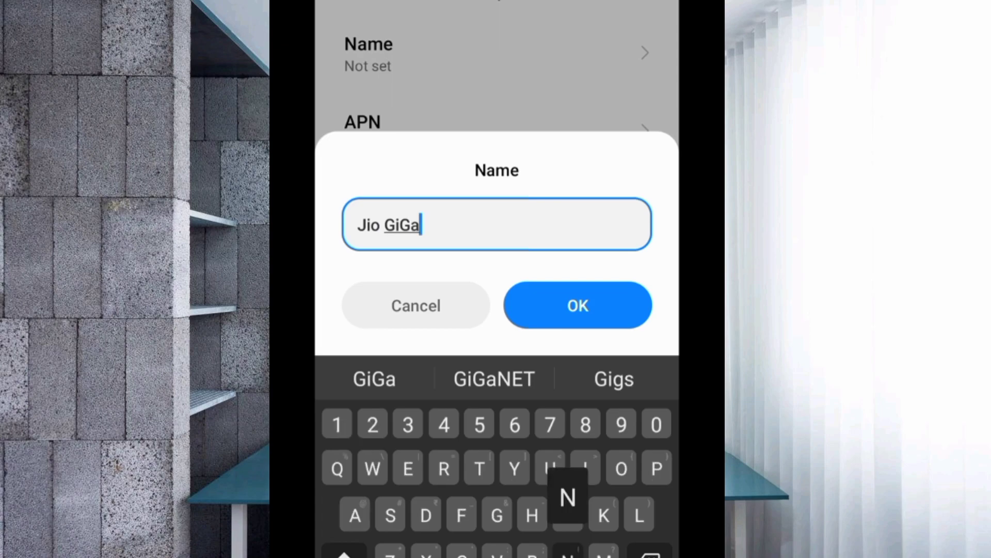
pyautogui.write('NET')
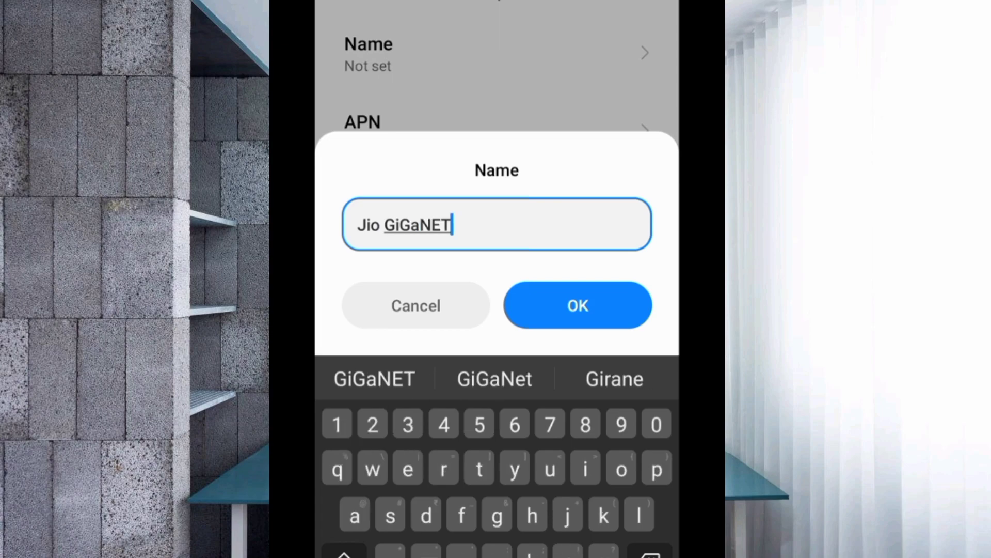
pyautogui.write(' 4G')
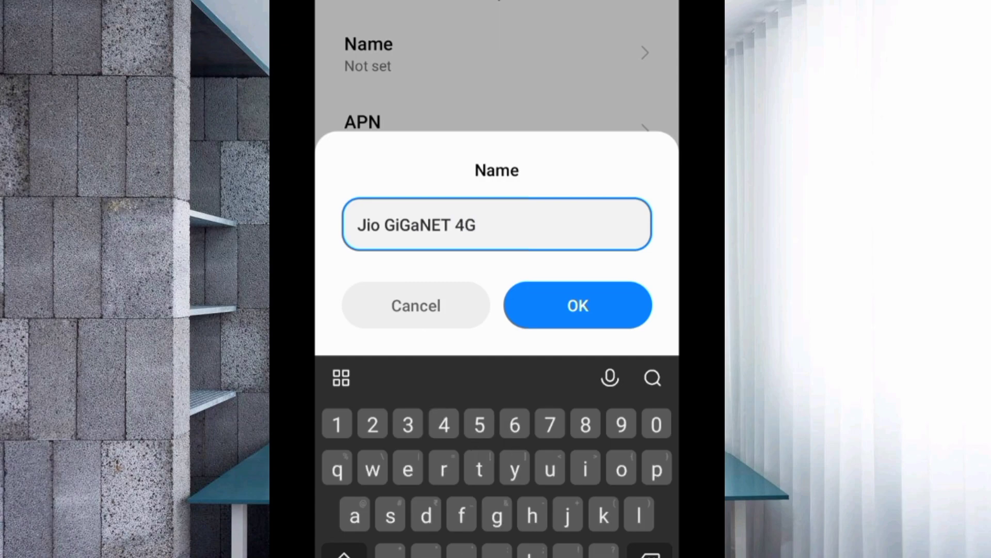
pyautogui.write('&3')
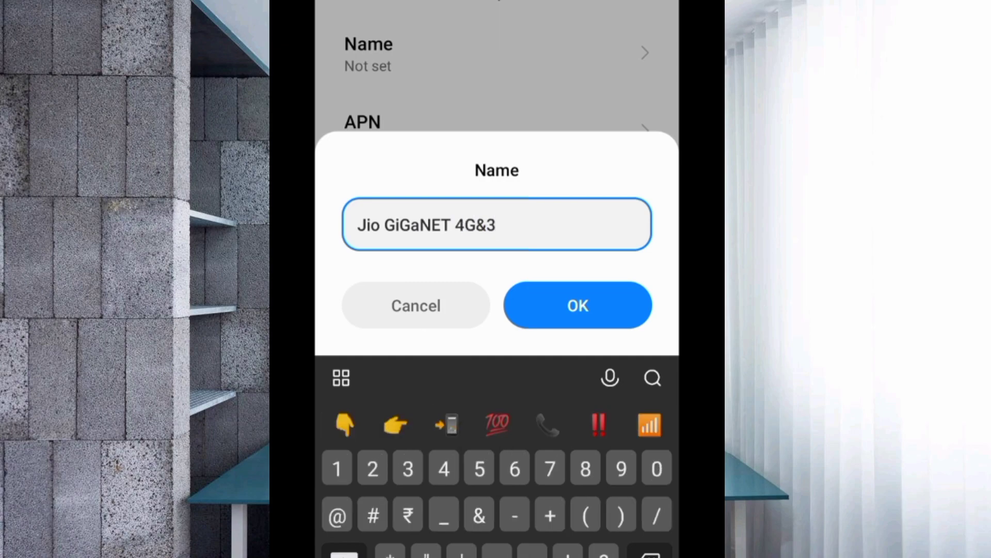
pyautogui.click(345, 554)
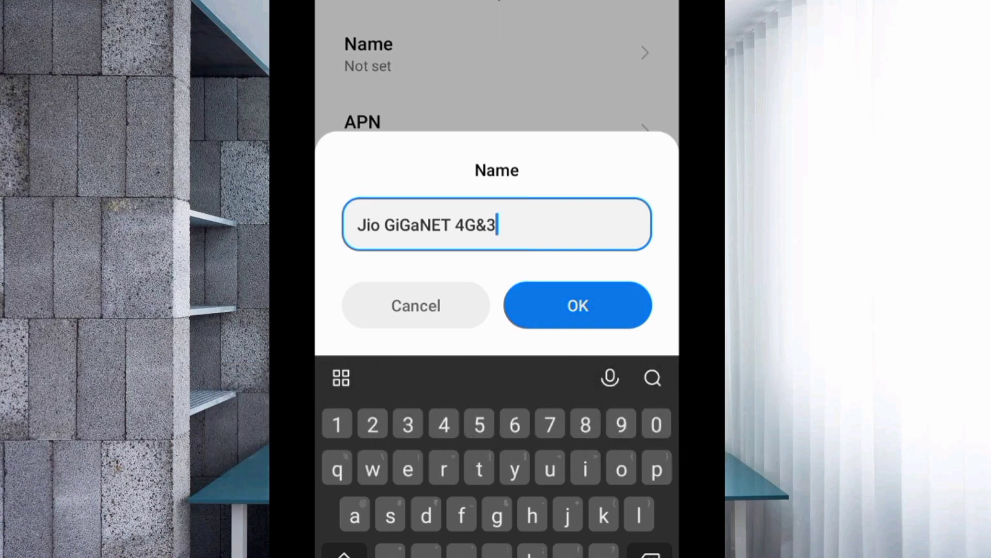
# Confirm the name and set the APN value to JioNet.
pyautogui.click(578, 306)
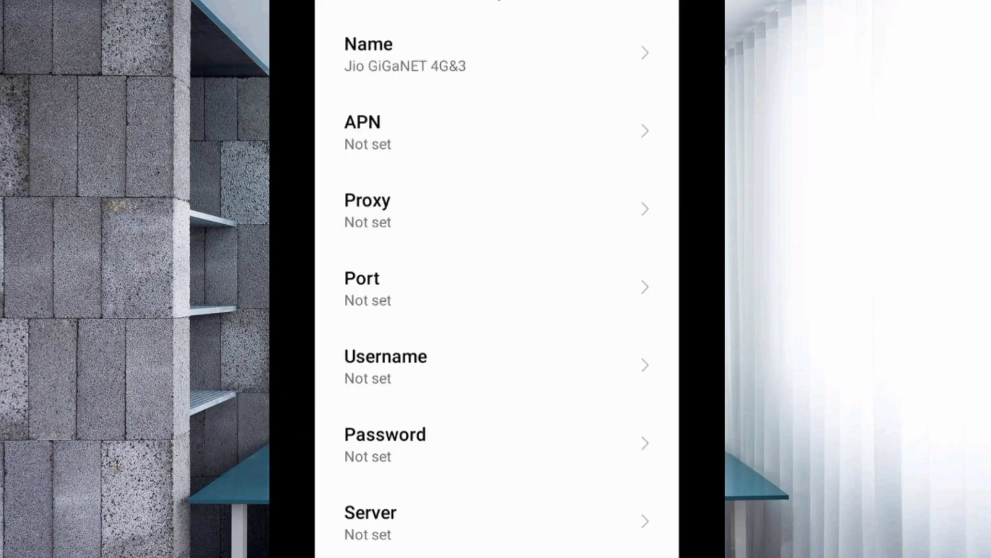
pyautogui.click(496, 130)
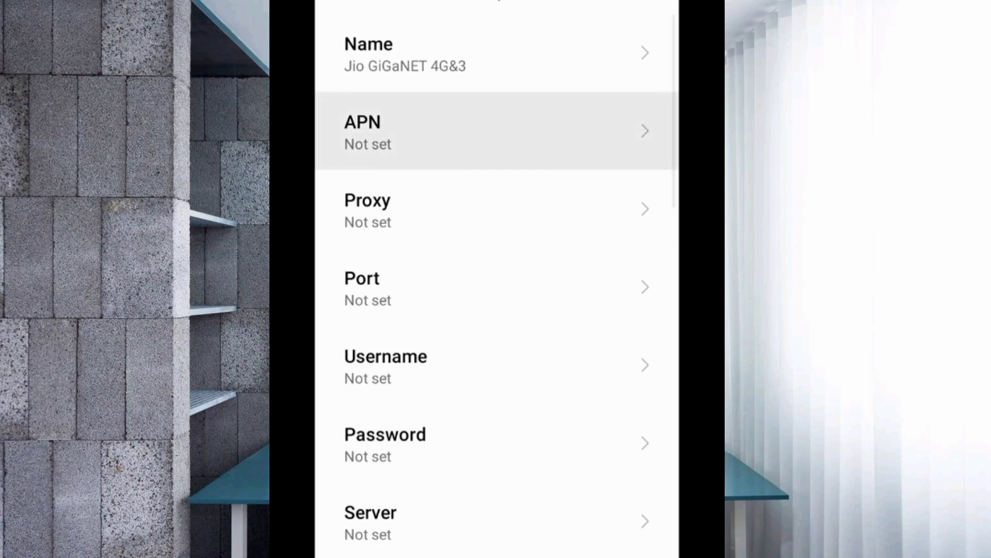
pyautogui.write('J')
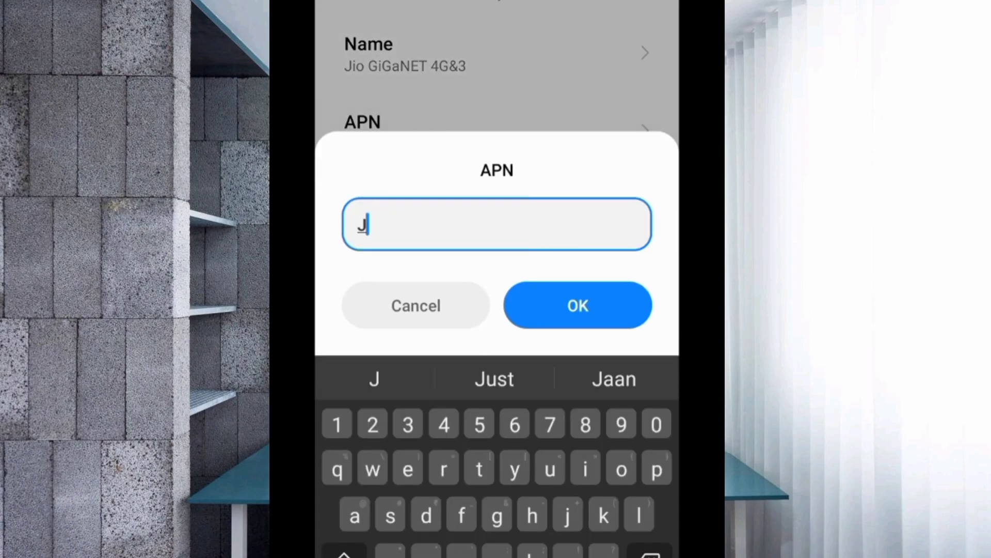
pyautogui.write('ioNet')
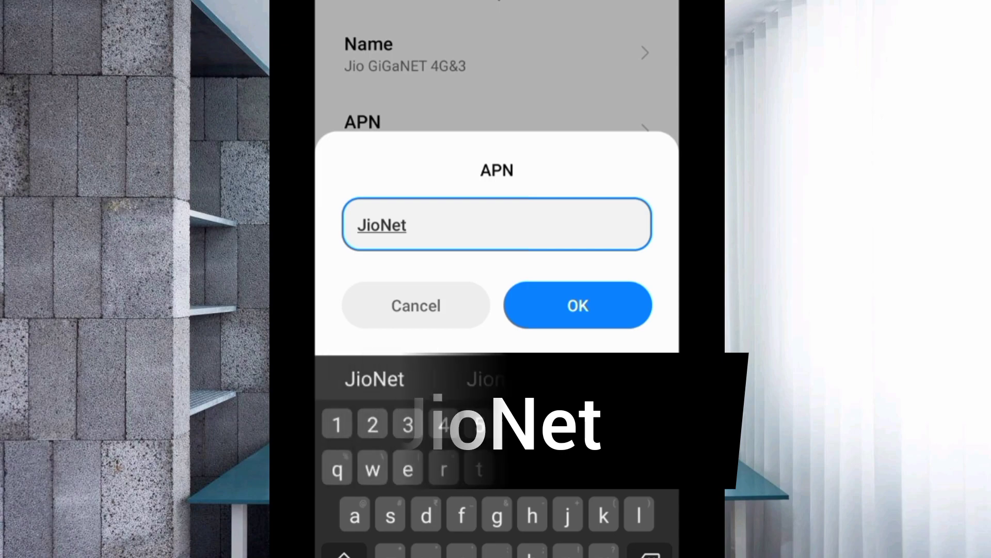
pyautogui.click(578, 305)
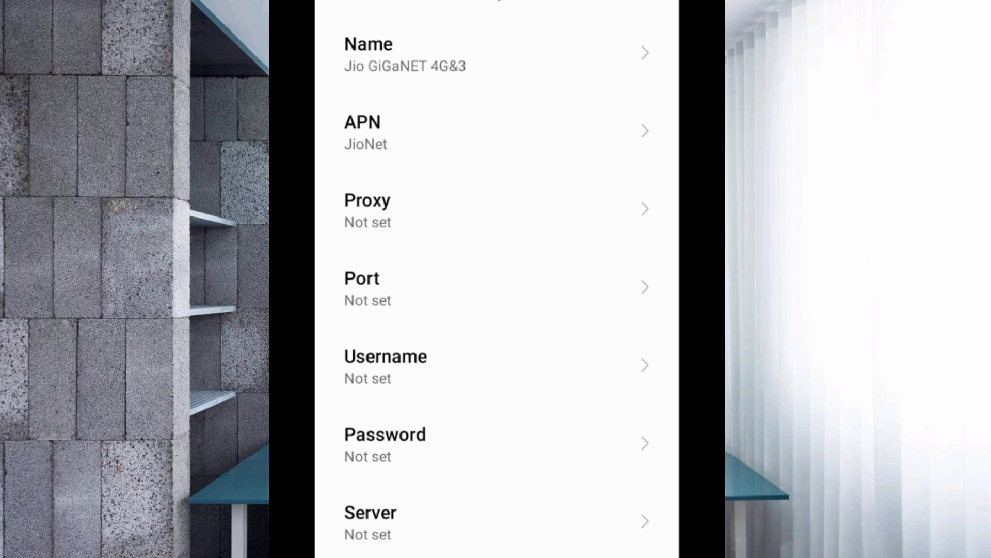
# Enter High-Speed4G.GiGaNET in the APN's Username field.
pyautogui.click(496, 367)
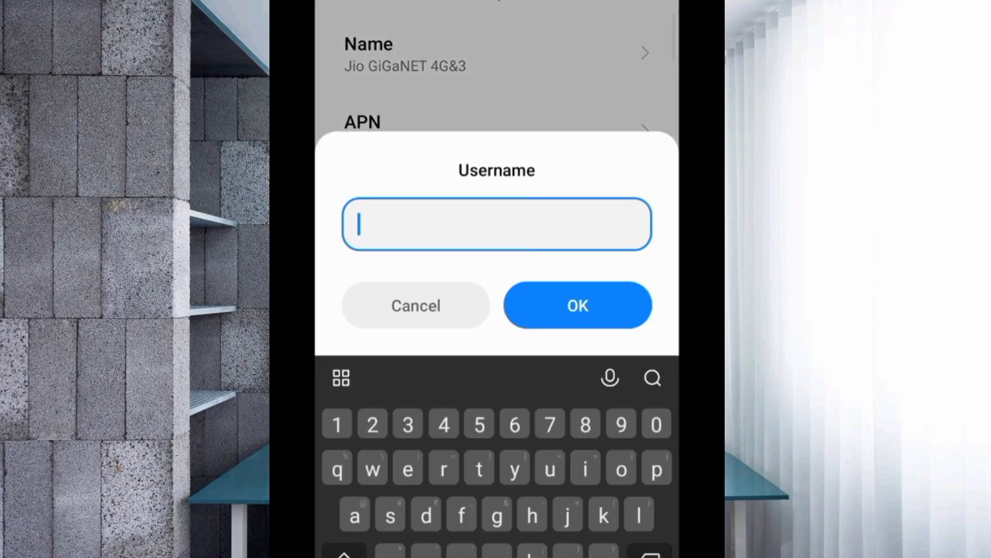
pyautogui.write('High-')
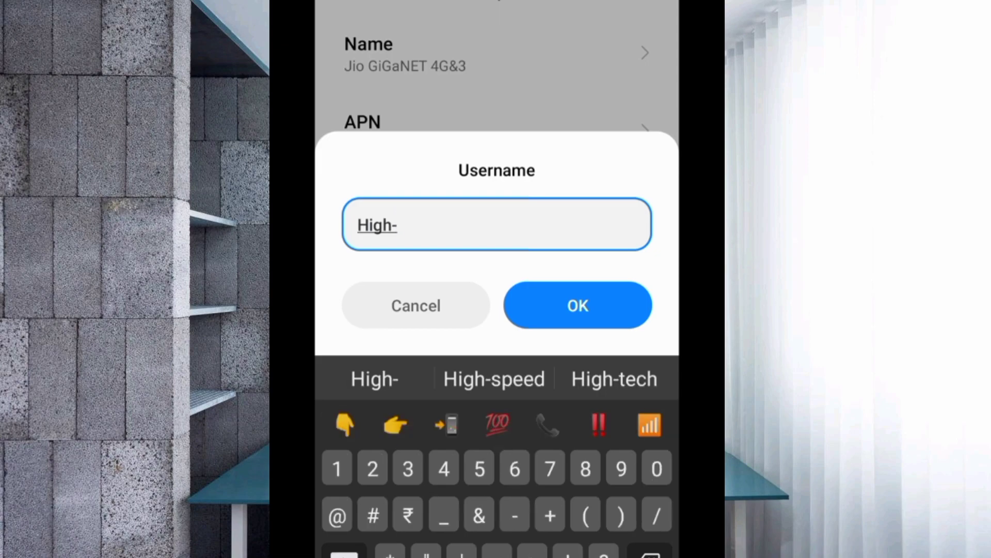
pyautogui.write('Speed4')
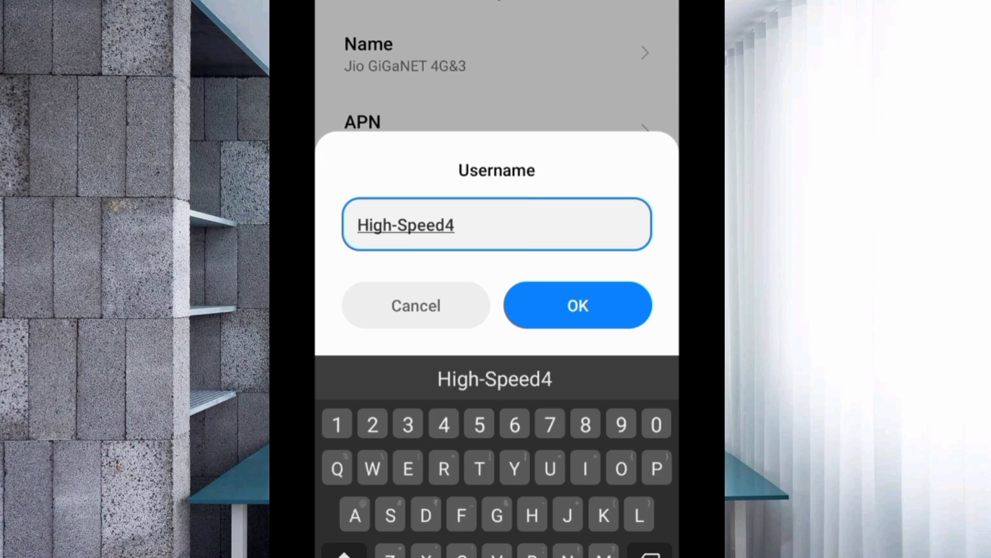
pyautogui.write('G.')
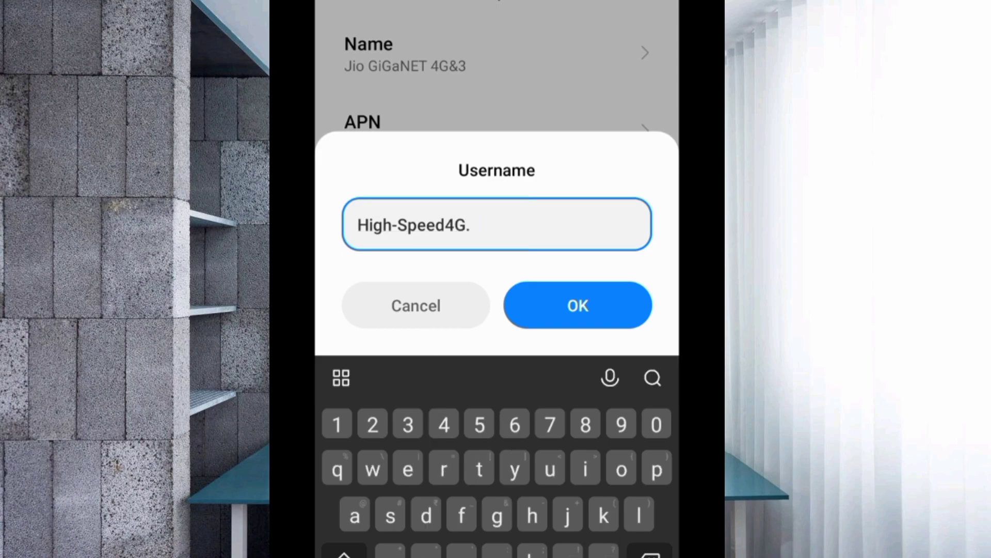
pyautogui.write('G')
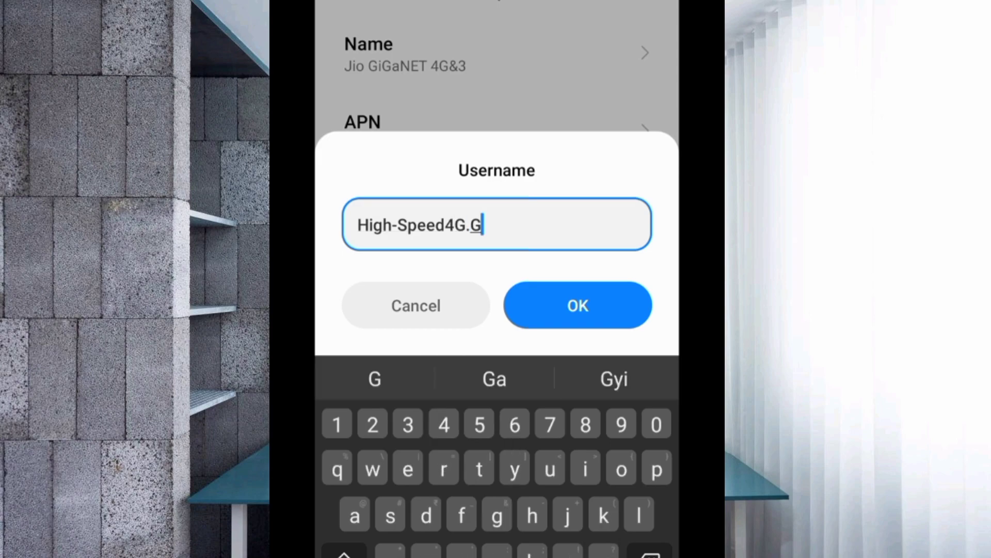
pyautogui.write('iGa')
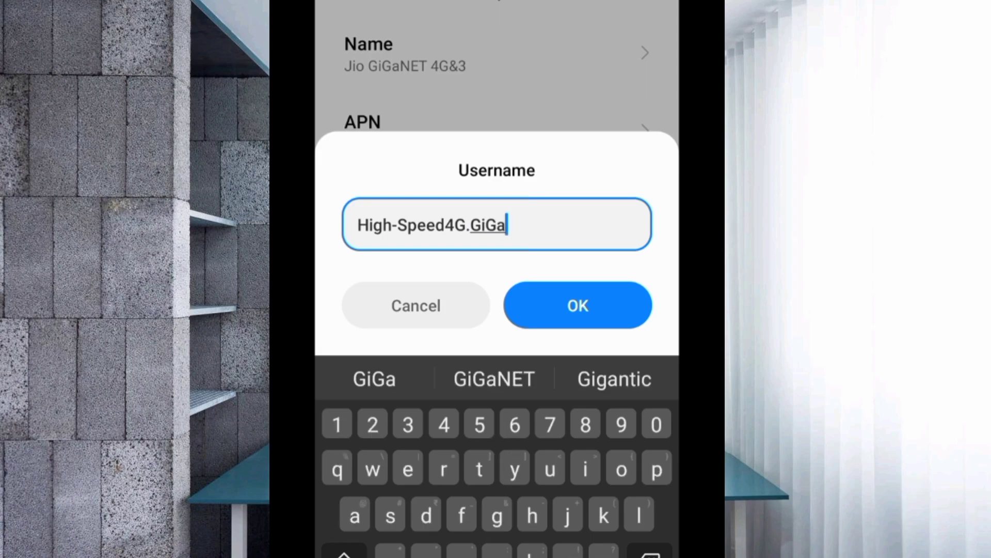
pyautogui.write('NE')
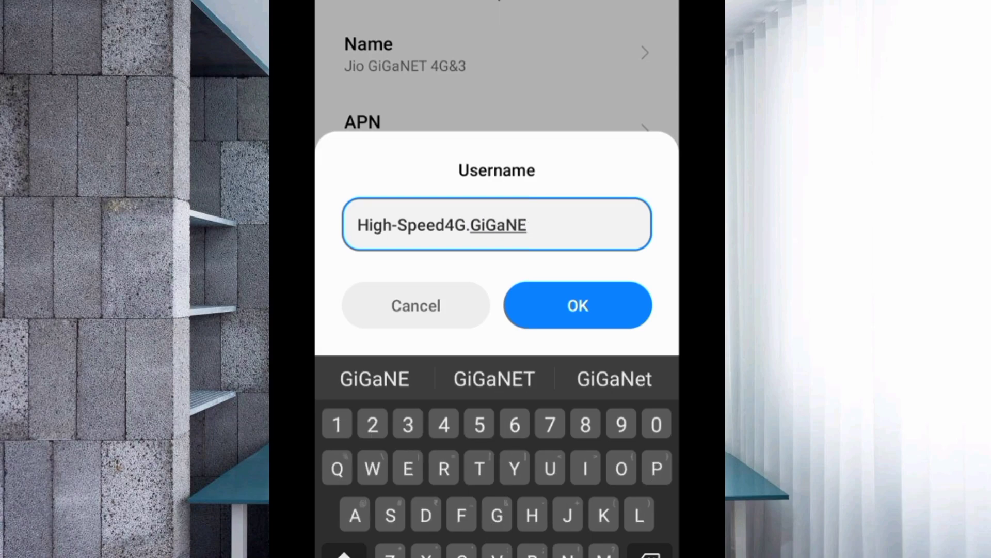
pyautogui.write('T')
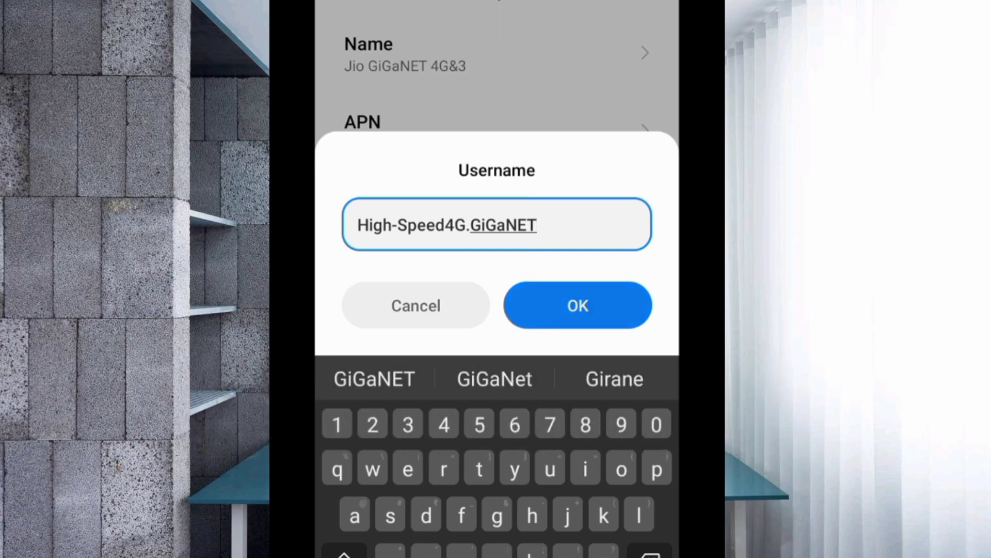
# Save the username High-Speed4G.GiGaNET and scroll down past MCC 404 and MNC 90 to Server.
pyautogui.click(577, 305)
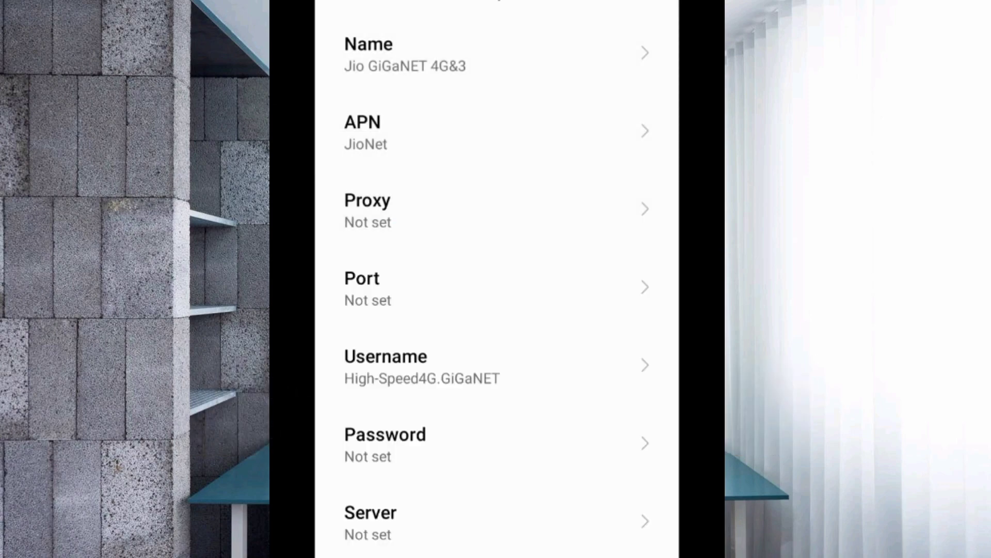
pyautogui.scroll(-3, 495, 279)
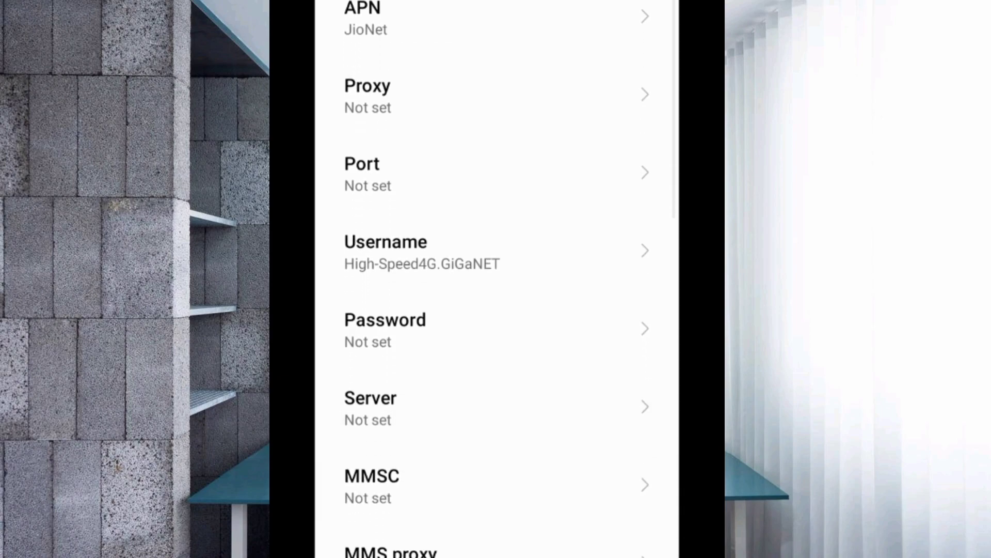
pyautogui.scroll(-1, 496, 279)
pyautogui.scroll(-1, 496, 279)
pyautogui.scroll(-1, 496, 279)
pyautogui.scroll(-1, 495, 279)
pyautogui.scroll(-1, 495, 279)
pyautogui.scroll(-1, 496, 279)
pyautogui.scroll(-1, 496, 279)
pyautogui.scroll(-1, 496, 279)
pyautogui.scroll(-1, 497, 279)
pyautogui.scroll(-1, 498, 278)
pyautogui.scroll(-1, 498, 279)
pyautogui.scroll(-1, 497, 279)
pyautogui.scroll(-1, 497, 278)
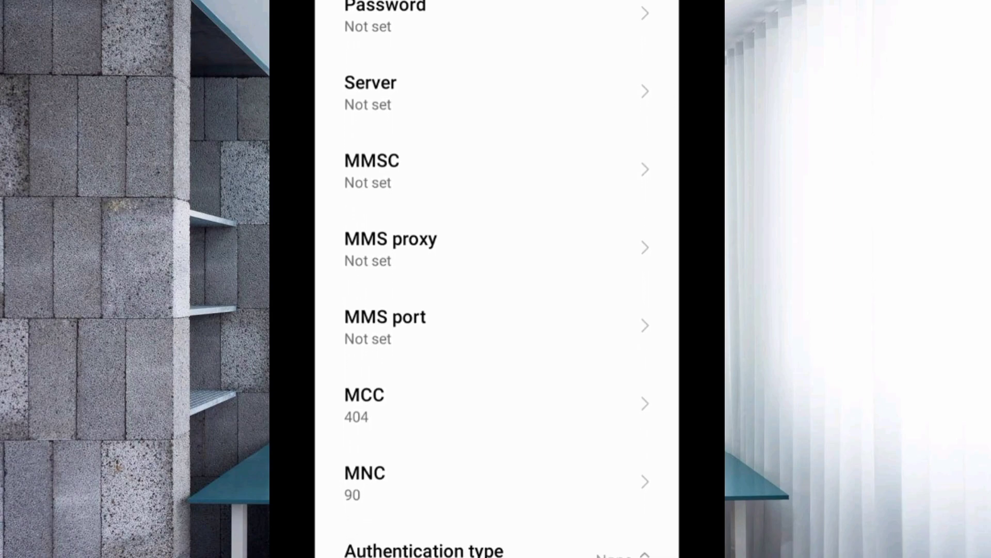
pyautogui.click(496, 91)
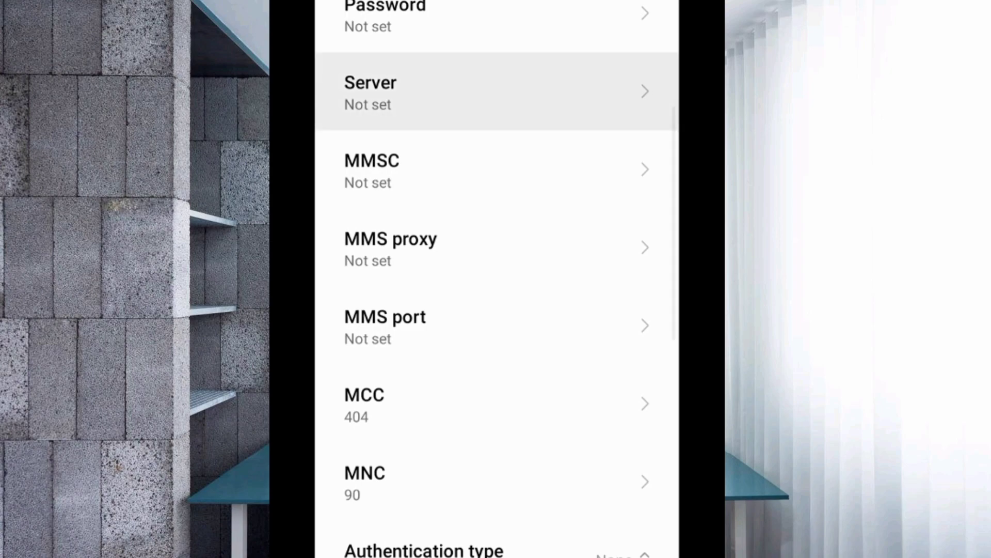
pyautogui.write('w')
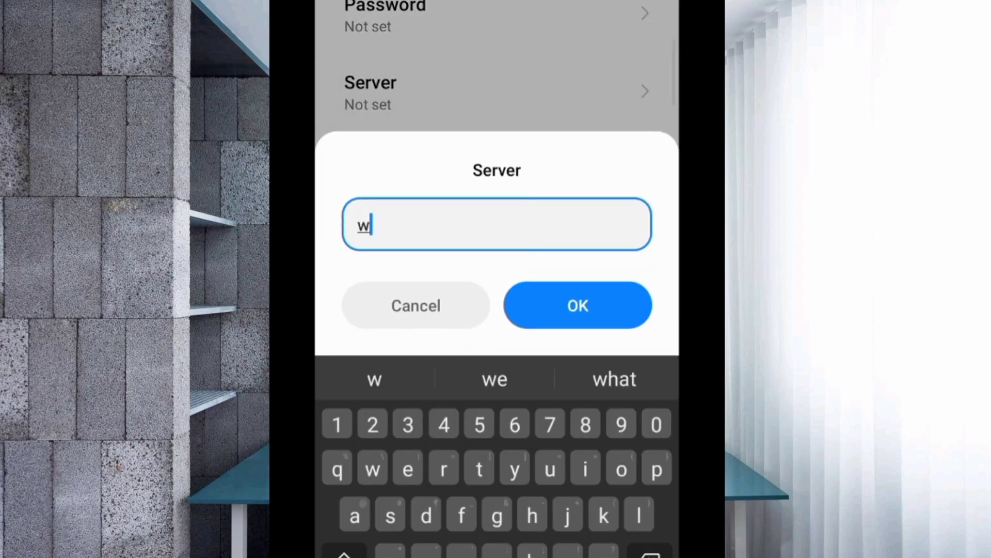
pyautogui.write('ww.')
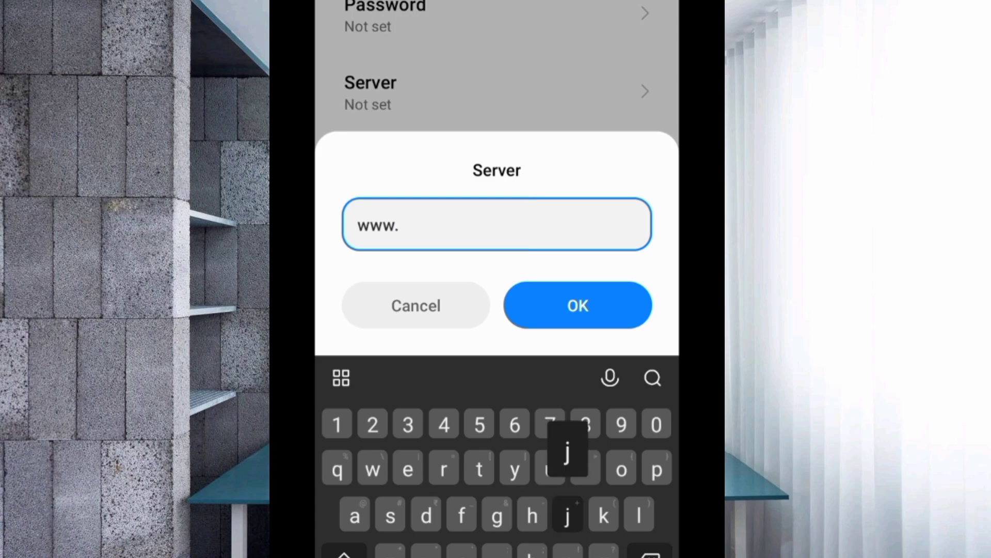
pyautogui.write('jio.net.in')
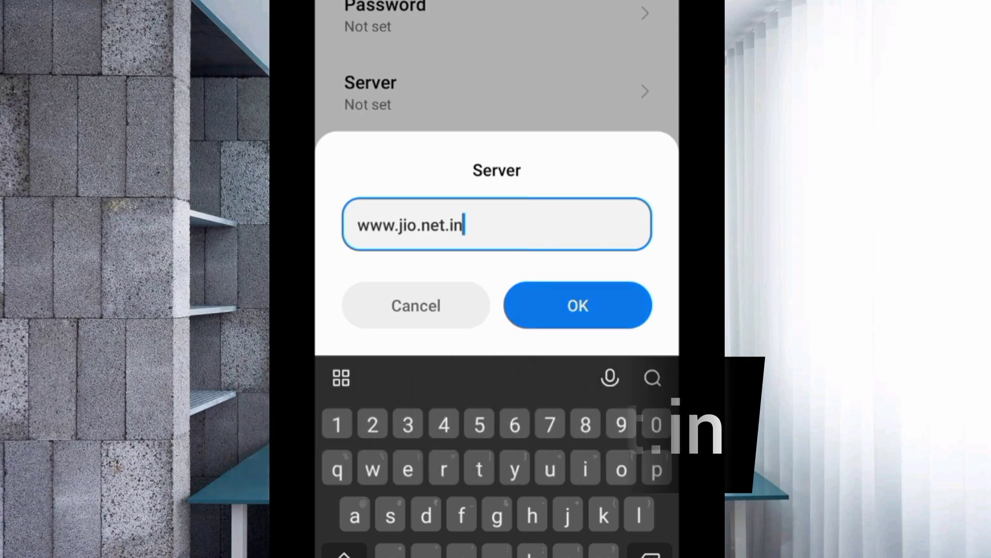
pyautogui.click(578, 305)
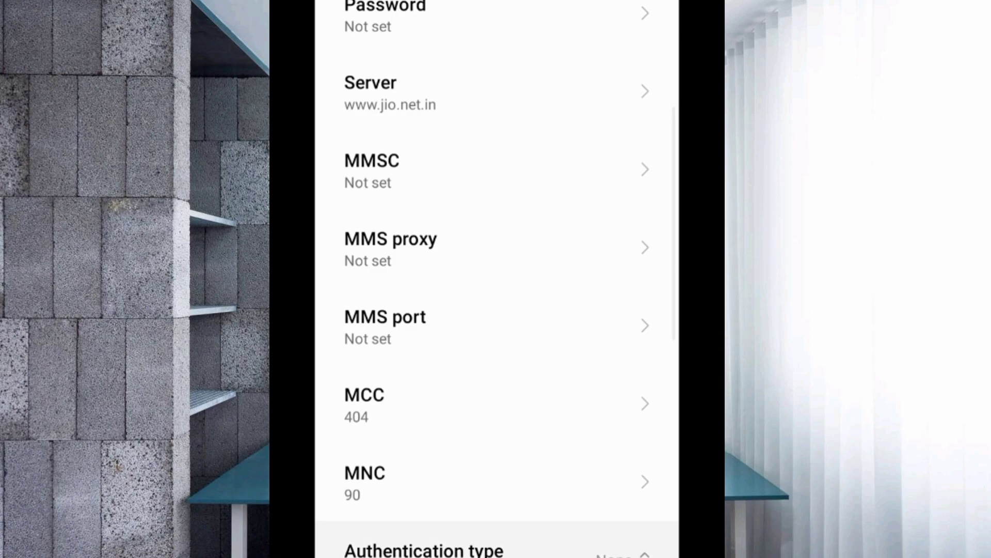
pyautogui.scroll(-2, 496, 279)
pyautogui.scroll(-3, 495, 279)
pyautogui.scroll(-1, 496, 279)
pyautogui.scroll(-1, 495, 279)
pyautogui.scroll(-1, 496, 279)
pyautogui.scroll(-1, 496, 279)
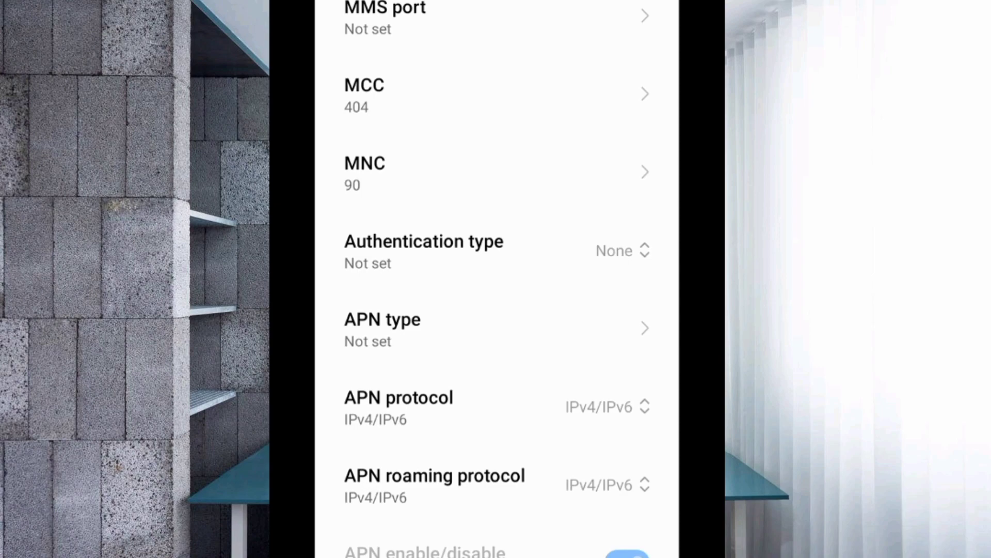
# Choose PAP or CHAP authentication and set the APN type to default,xcap.
pyautogui.click(495, 252)
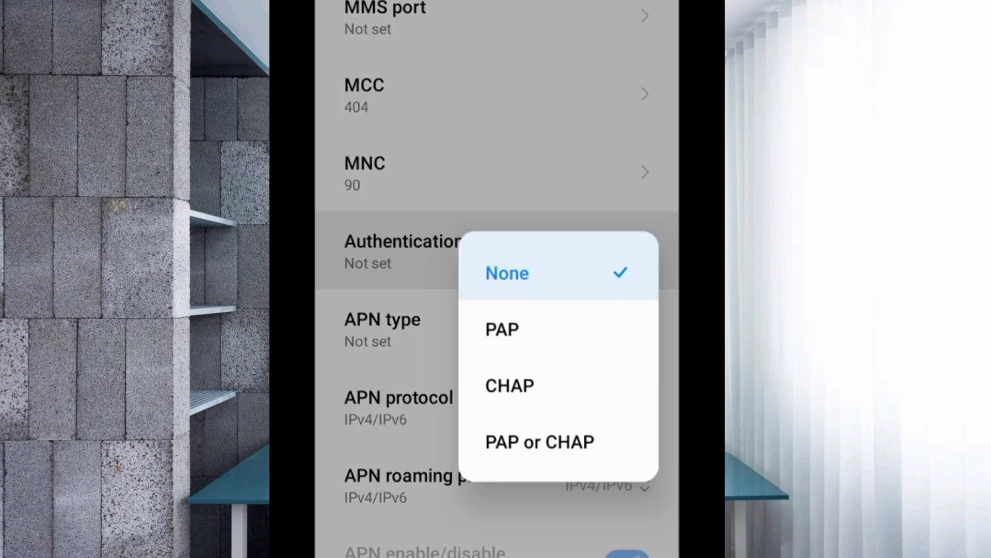
pyautogui.click(540, 442)
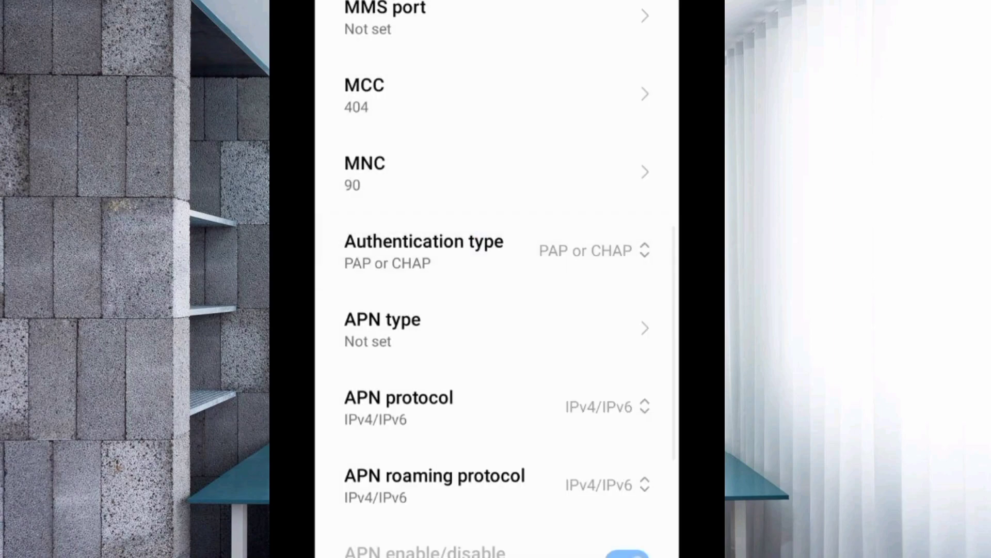
pyautogui.click(496, 328)
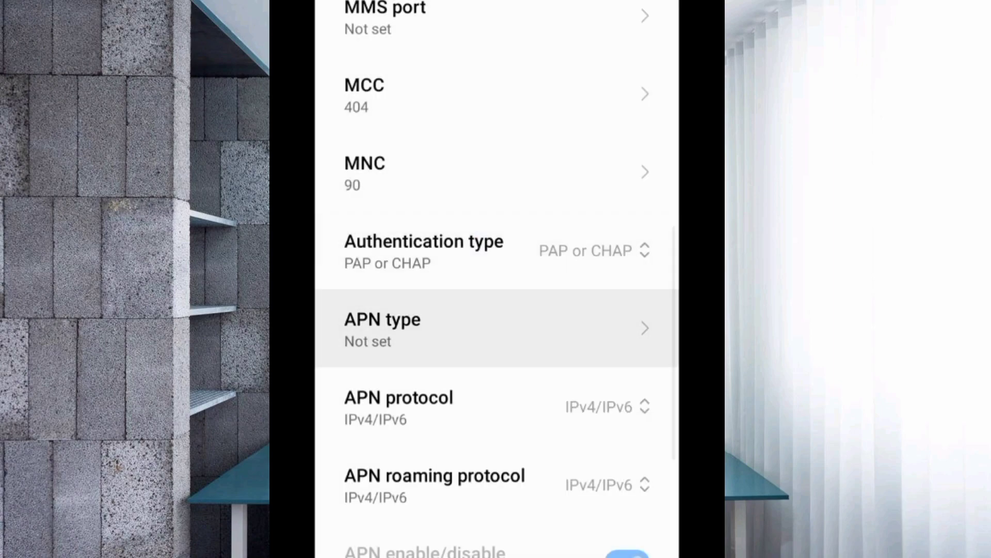
pyautogui.write('default,')
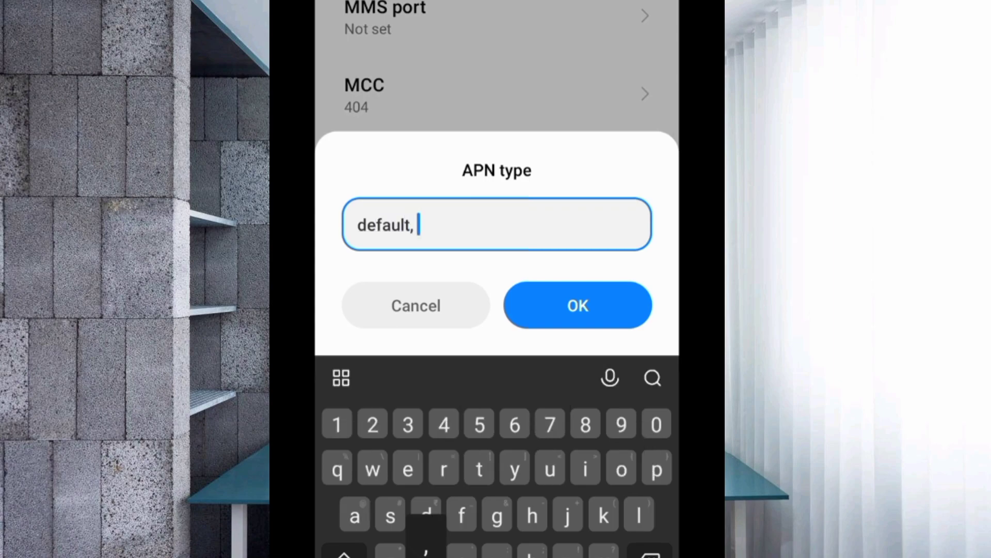
pyautogui.press('BackSpace')
pyautogui.write('xcap')
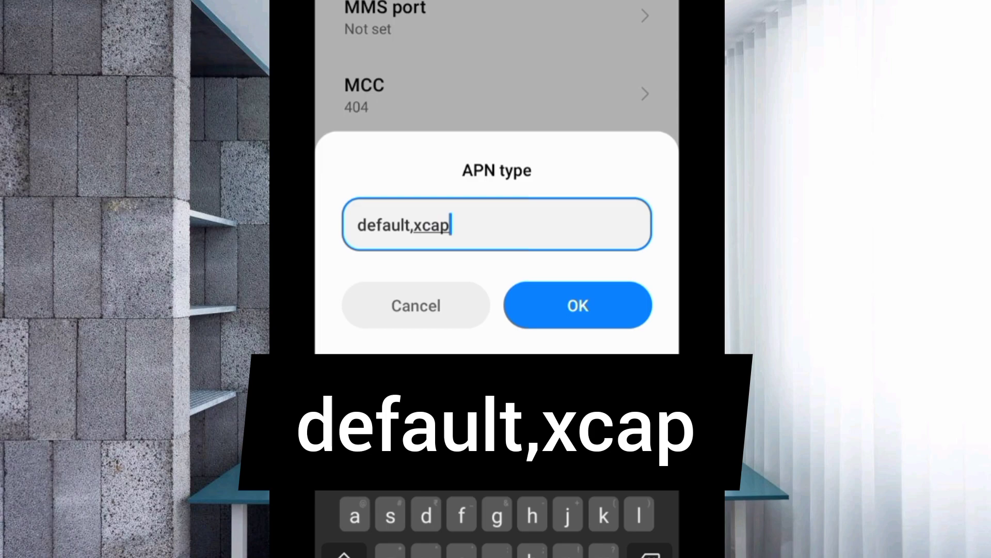
pyautogui.click(578, 305)
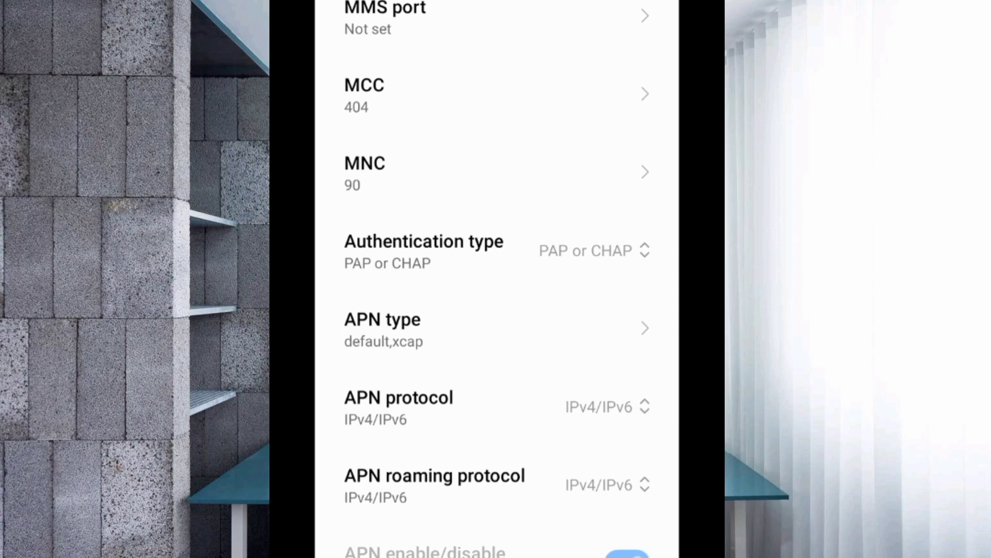
pyautogui.scroll(-4, 496, 279)
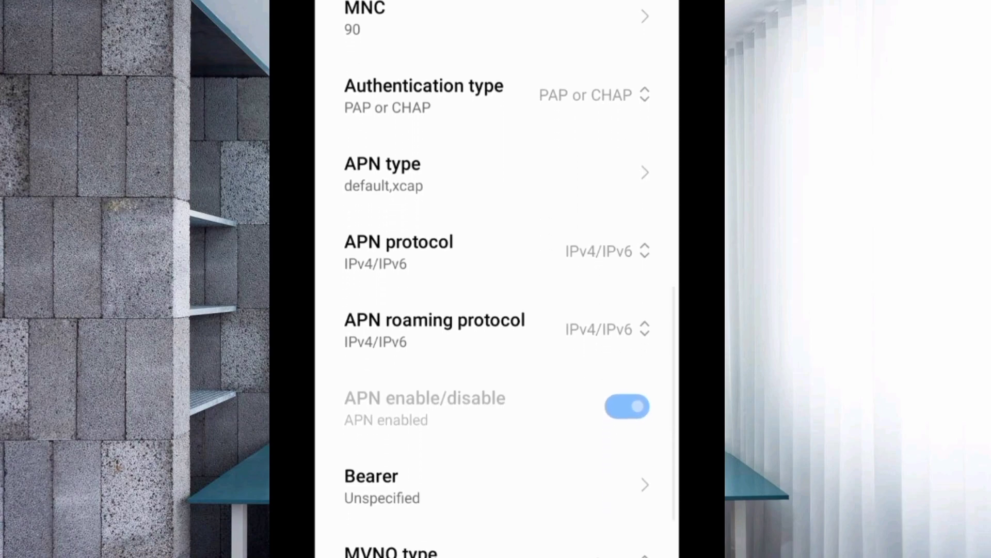
pyautogui.scroll(-2, 496, 279)
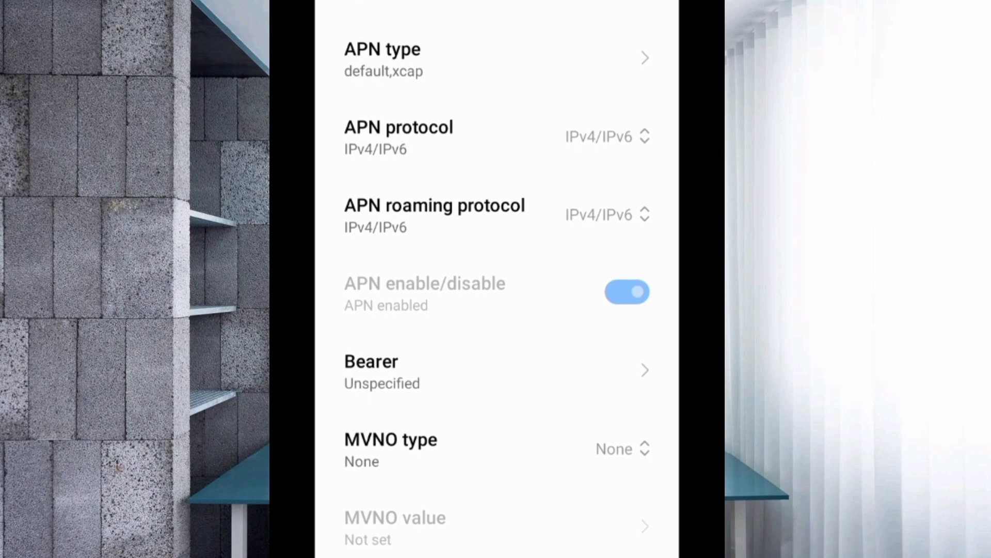
pyautogui.click(599, 136)
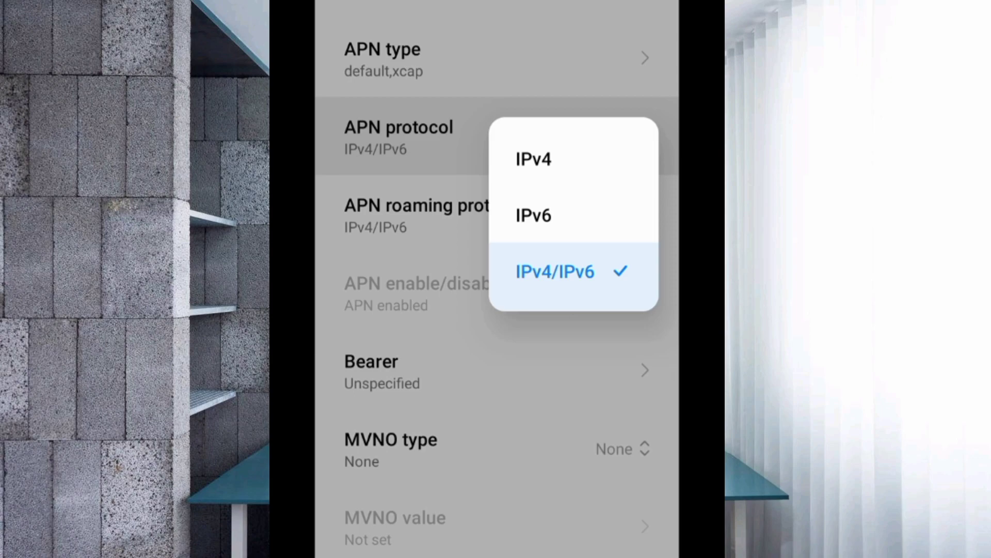
pyautogui.click(555, 271)
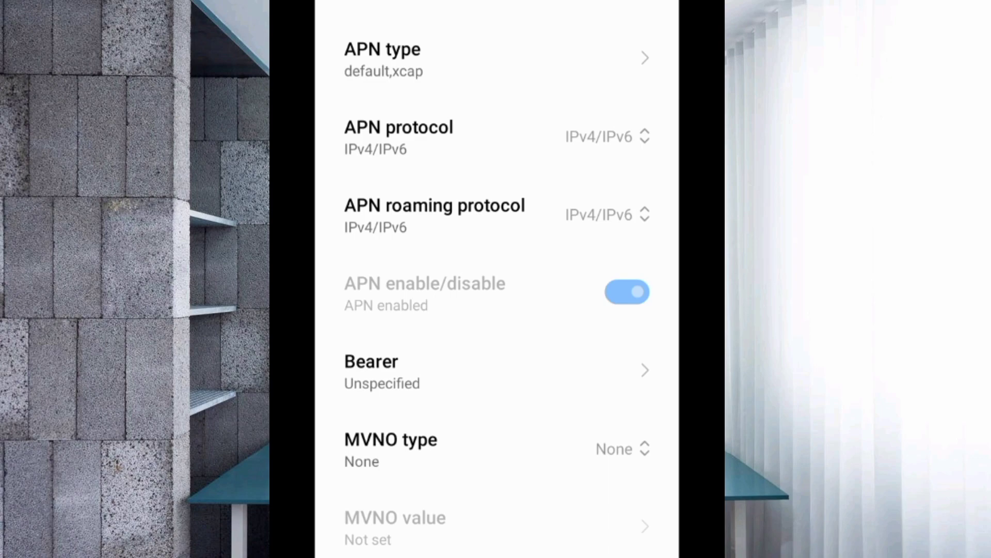
pyautogui.click(599, 215)
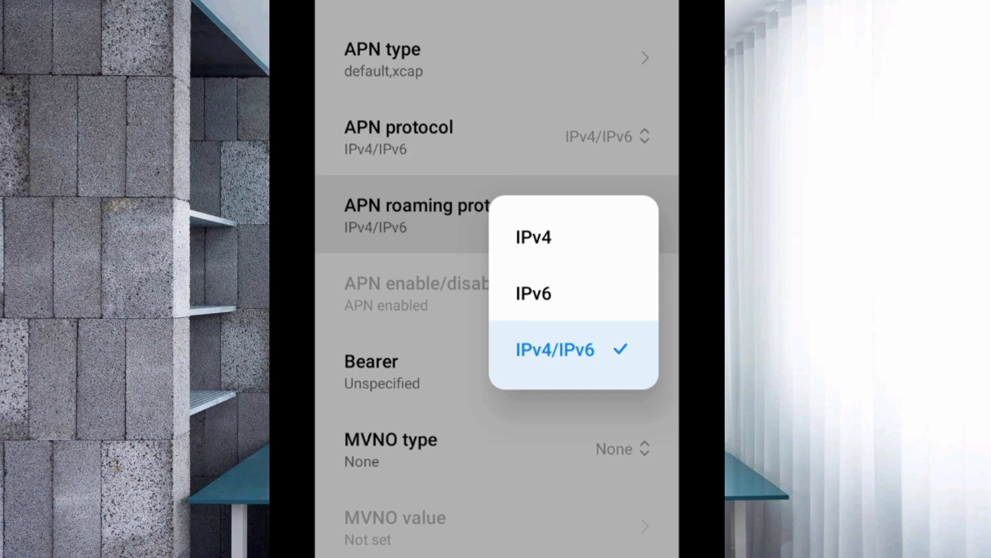
pyautogui.click(555, 350)
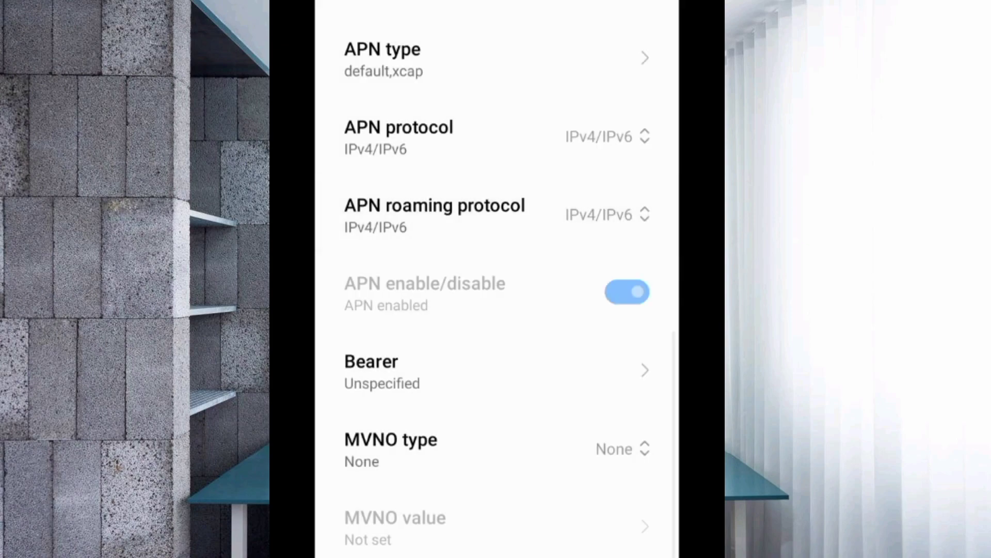
# Untick the Unspecified bearer and tick LTE, HSPAP, HSPA, HSUPA and HSDPA.
pyautogui.click(382, 370)
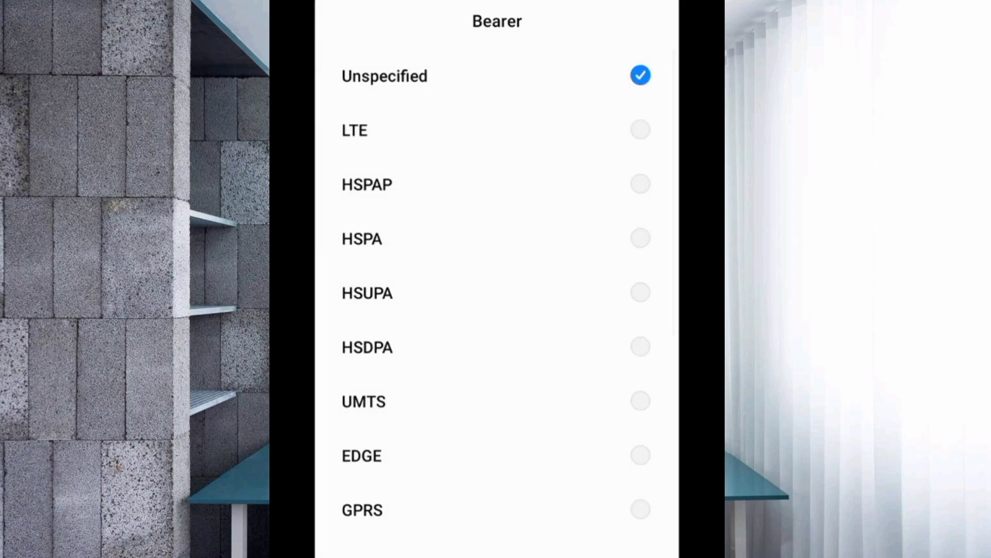
pyautogui.click(641, 76)
pyautogui.click(382, 130)
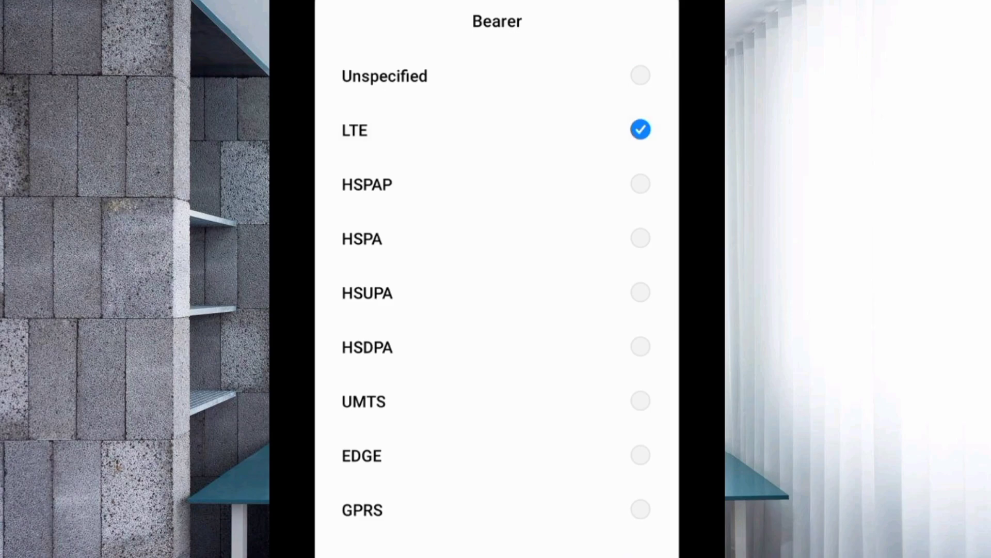
pyautogui.click(382, 184)
pyautogui.click(382, 238)
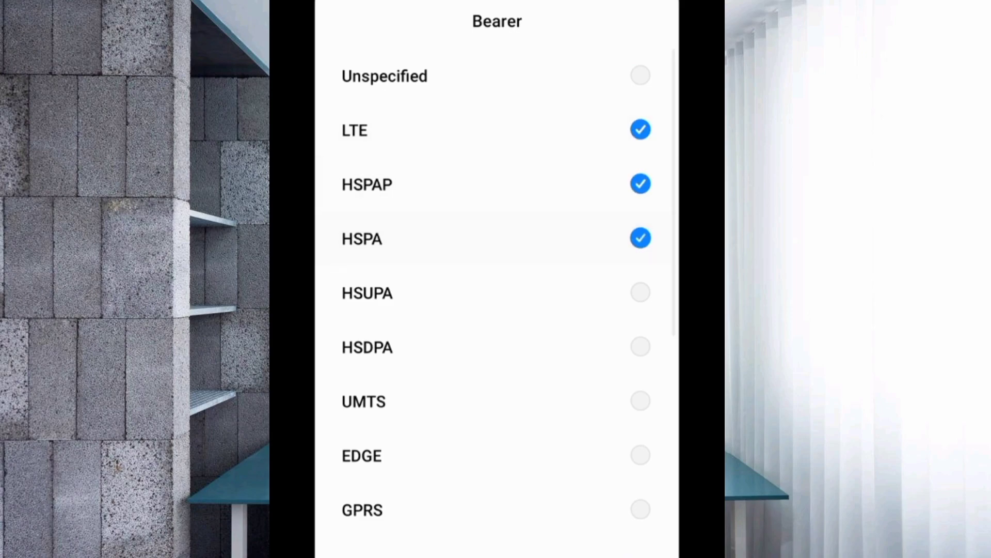
pyautogui.click(382, 293)
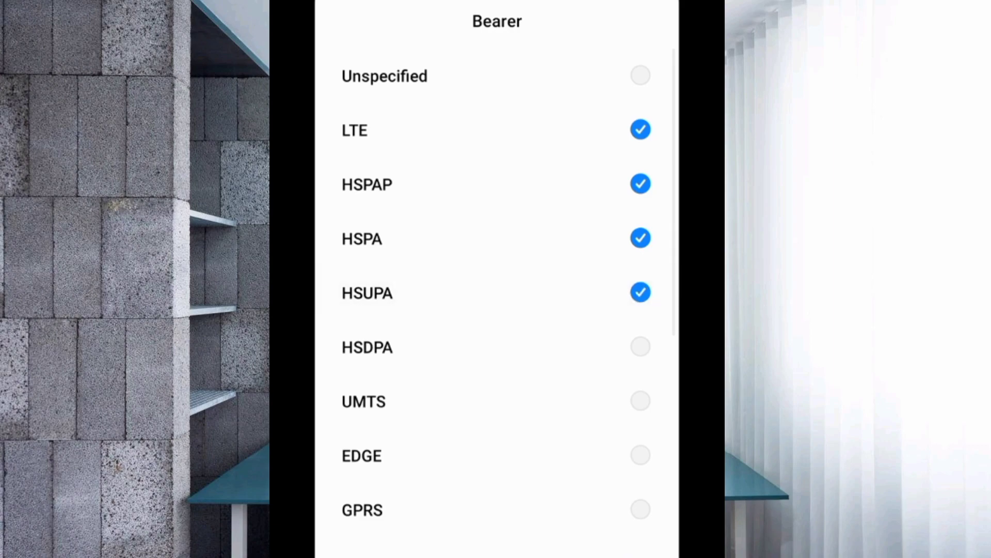
pyautogui.click(382, 347)
# Add UMTS, EDGE and GPRS bearers and confirm the bearer selection.
pyautogui.click(382, 401)
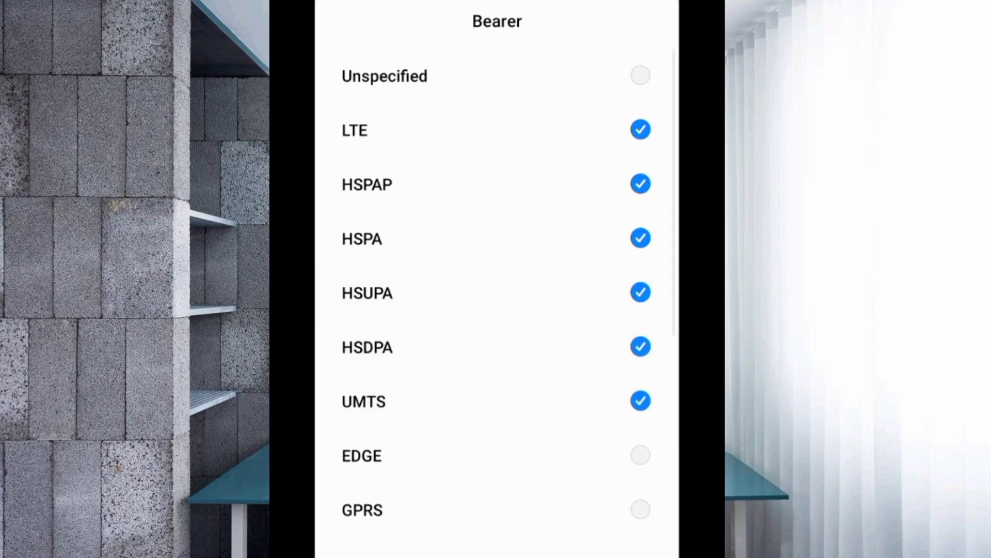
pyautogui.click(382, 456)
pyautogui.click(382, 510)
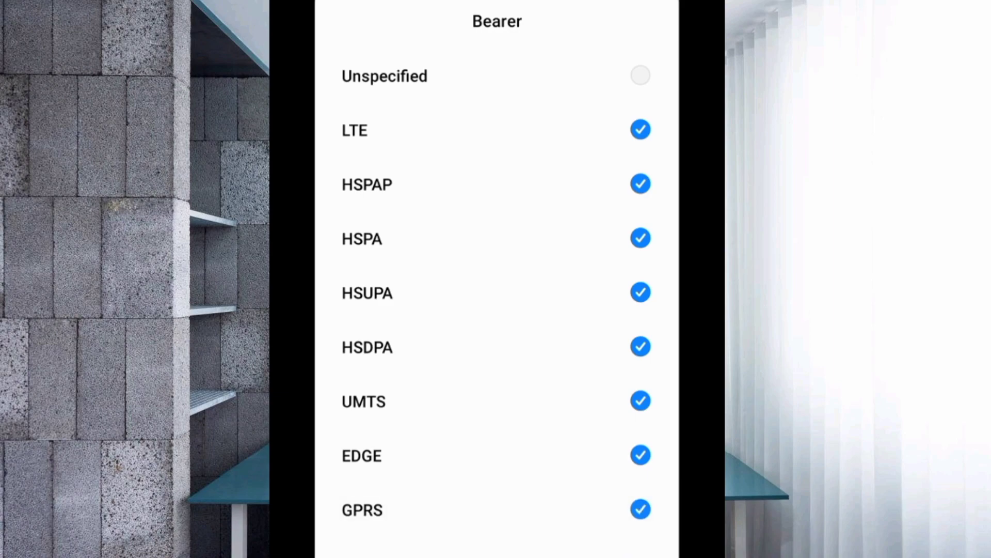
pyautogui.moveTo(382, 509); pyautogui.dragTo(382, 500)
pyautogui.scroll(-8, 497, 300)
pyautogui.scroll(1, 496, 299)
pyautogui.scroll(6, 497, 299)
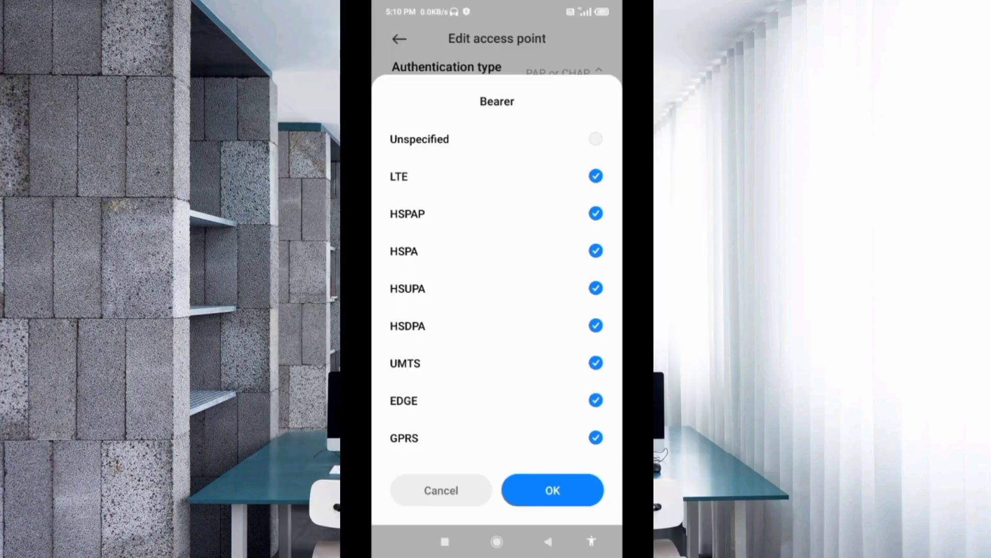
pyautogui.click(552, 490)
# Save the new APN and select Jio GiGaNET 4G&3 (JioNet) as the active APN.
pyautogui.scroll(10, 497, 278)
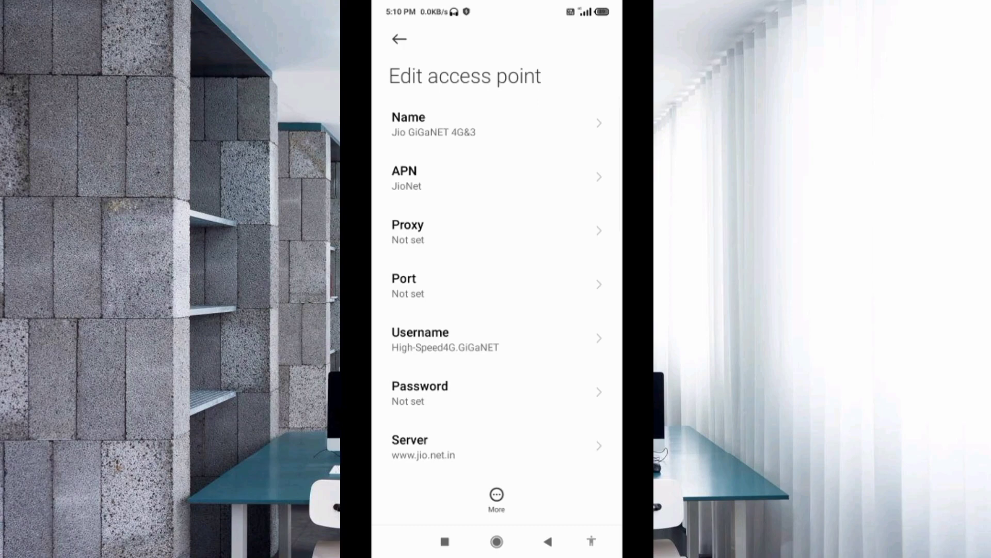
pyautogui.click(497, 499)
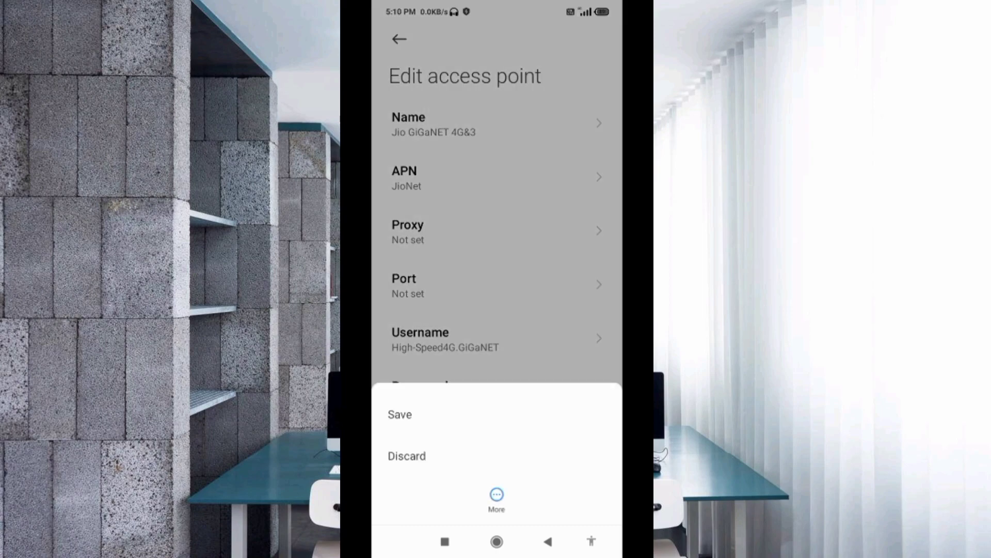
pyautogui.click(400, 414)
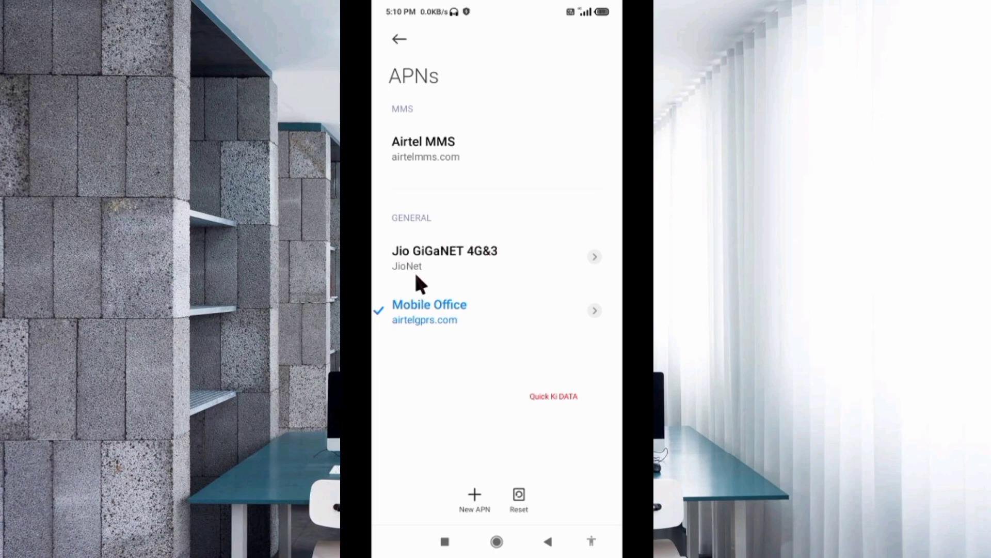
pyautogui.click(431, 274)
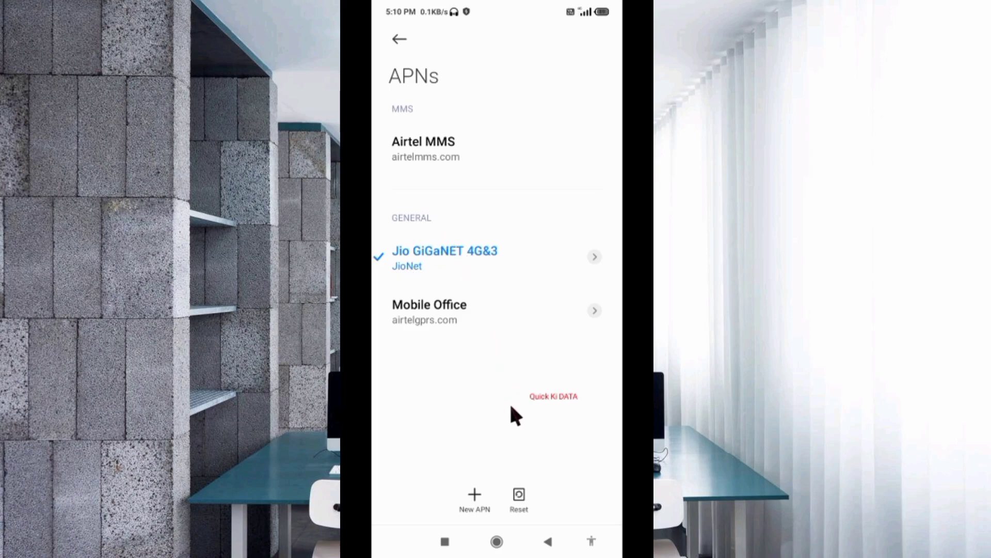
# Return to the home screen and toggle aeroplane mode on then off to reconnect data.
pyautogui.click(497, 541)
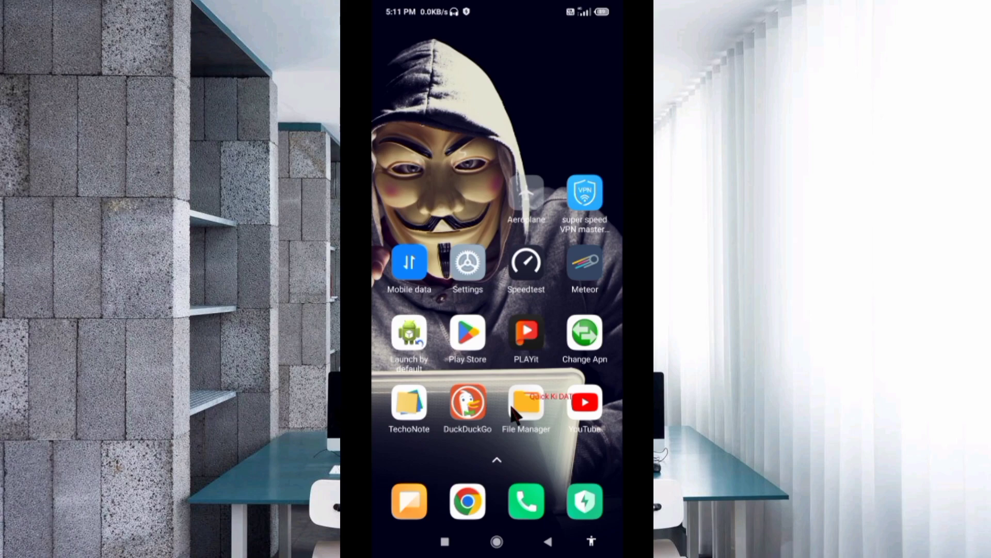
pyautogui.click(524, 207)
pyautogui.click(522, 216)
# Run a Speedtest by Ookla test (58.1 Mbps down, 24.5 Mbps up, 39 ms ping) and return home.
pyautogui.click(526, 266)
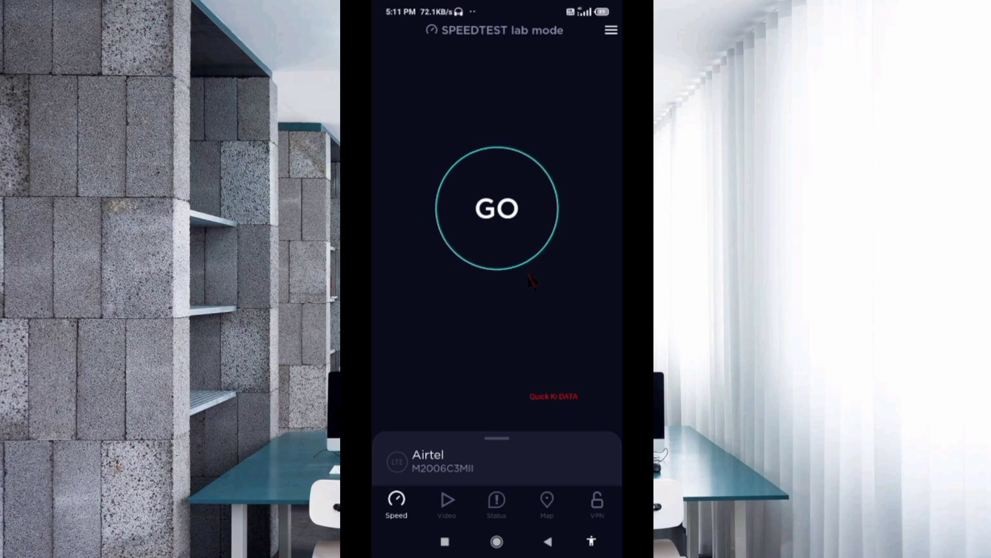
pyautogui.click(512, 266)
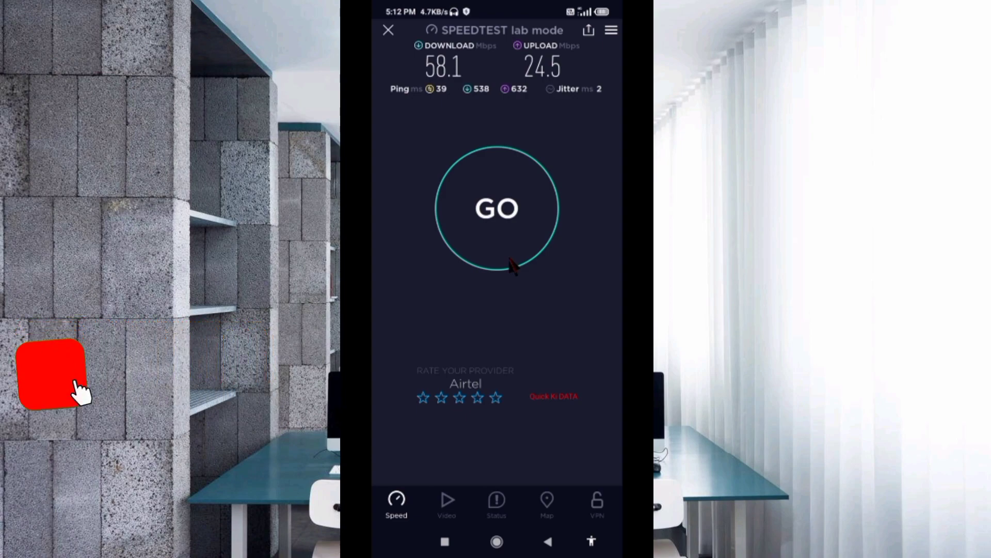
pyautogui.press('Home')
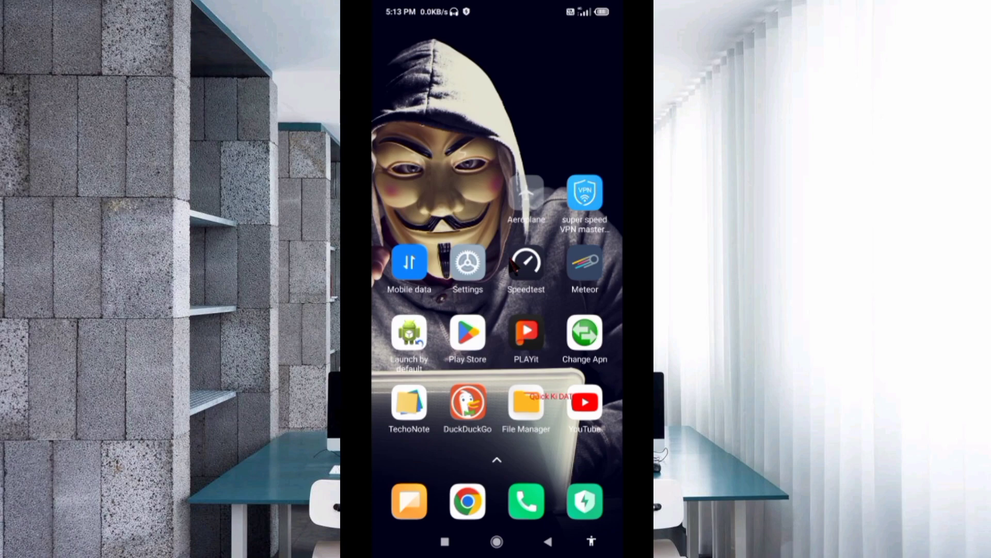